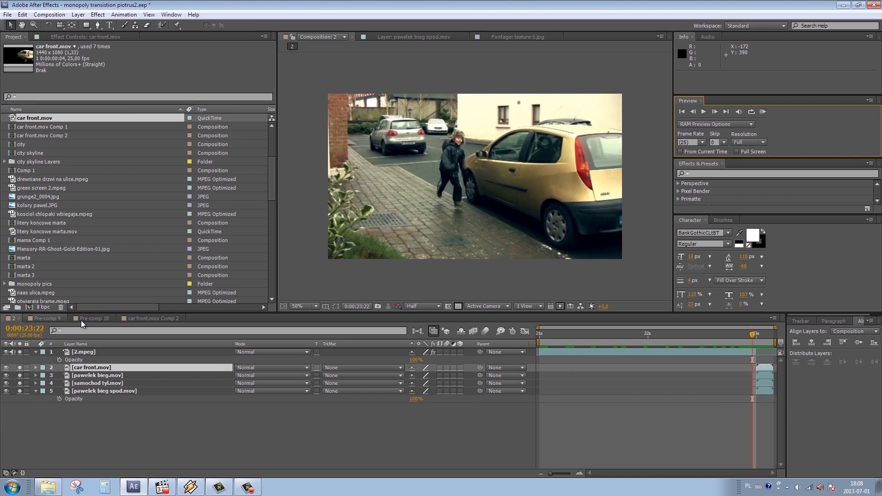
Switch from car front.mov Comp 2 to Pre-comp 9 and preview the Rolls-Royce cutout
{"action": "left_click", "coordinate": [150, 319]}
{"action": "left_click", "coordinate": [47, 318]}
{"action": "left_click", "coordinate": [763, 112]}
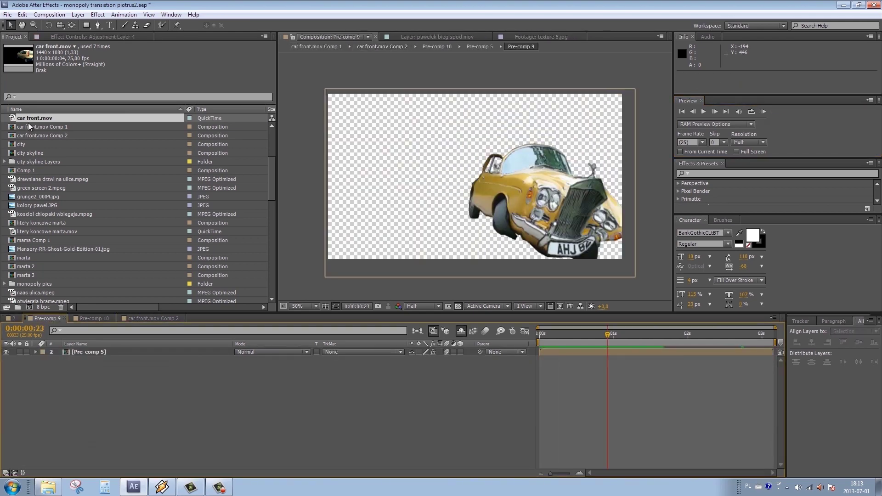
Create the car front 4 composition from the car front.mov footage
{"action": "left_click", "coordinate": [14, 118]}
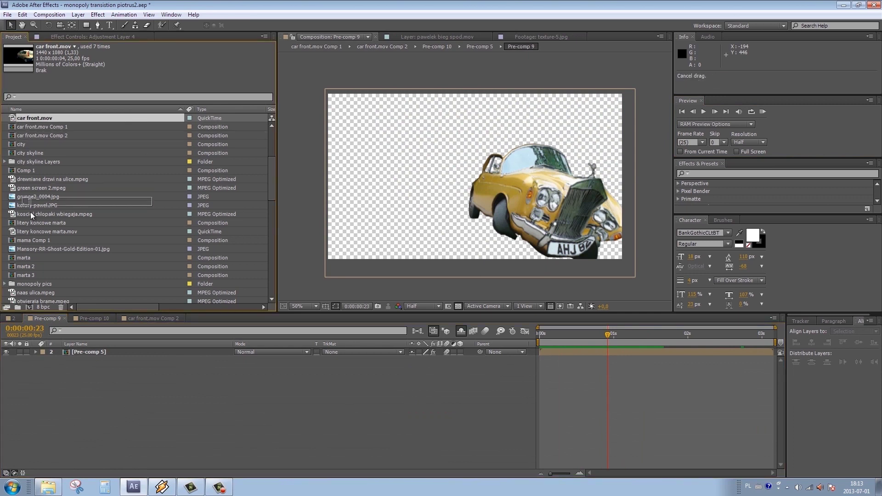
{"action": "scroll", "coordinate": [28, 276], "scroll_direction": "down", "scroll_amount": 6}
{"action": "left_click_drag", "start_coordinate": [29, 307], "coordinate": [28, 308]}
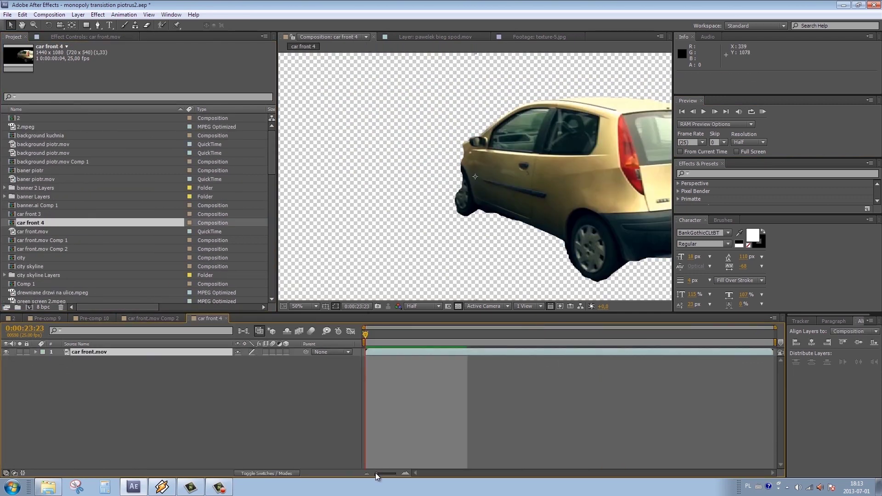
Scrub between 0:00:24:00 and 0:00:24:01, then RAM-preview the hatchback cutout
{"action": "scroll", "coordinate": [477, 211], "scroll_direction": "down", "scroll_amount": 1}
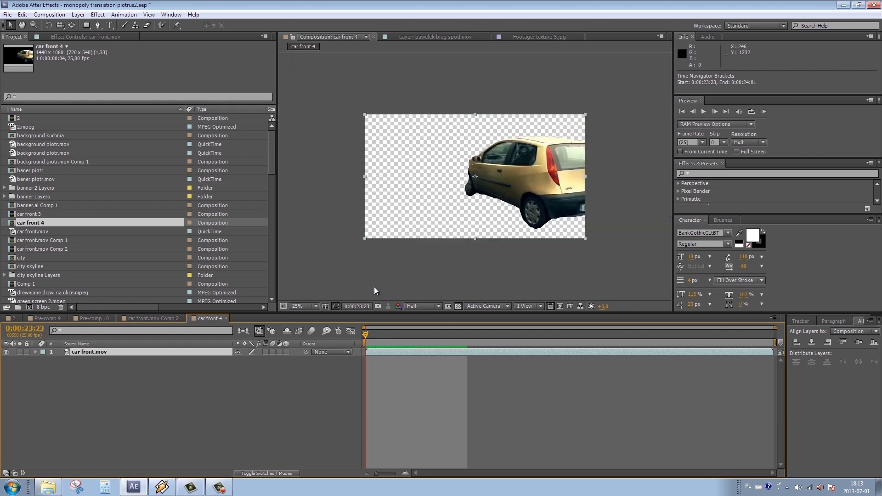
{"action": "left_click_drag", "start_coordinate": [415, 340], "coordinate": [619, 340]}
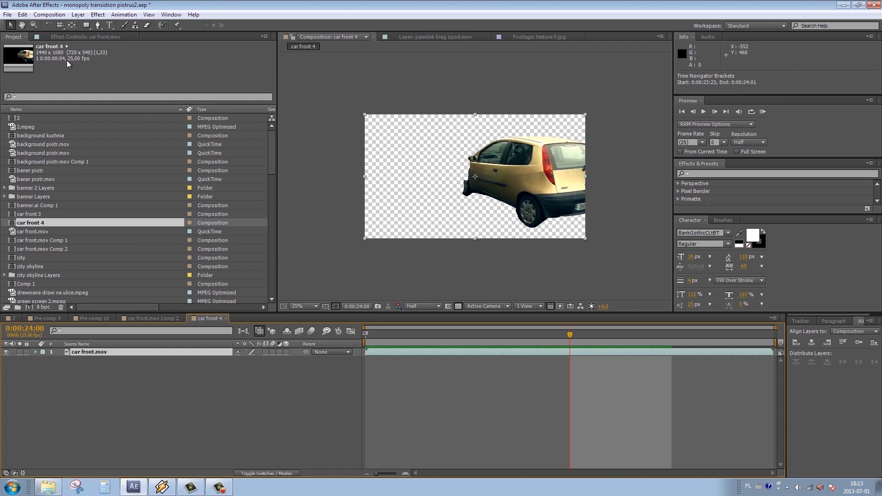
{"action": "left_click", "coordinate": [624, 335]}
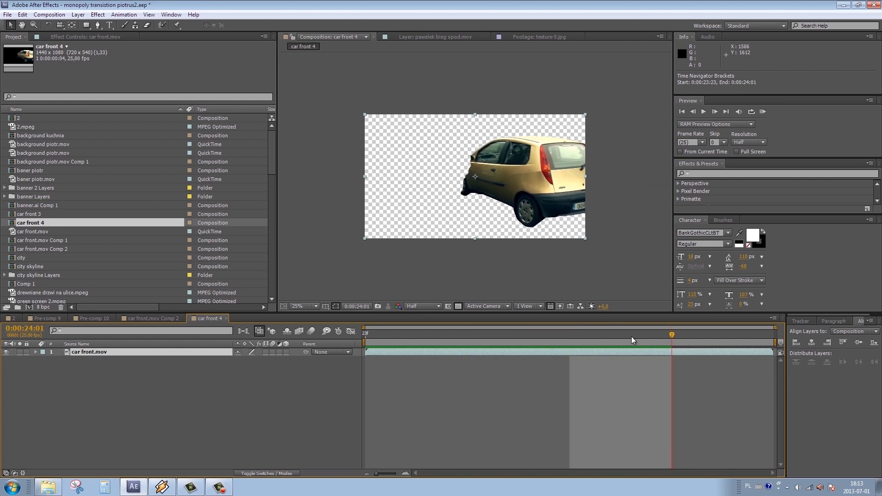
{"action": "left_click_drag", "start_coordinate": [678, 339], "coordinate": [583, 337]}
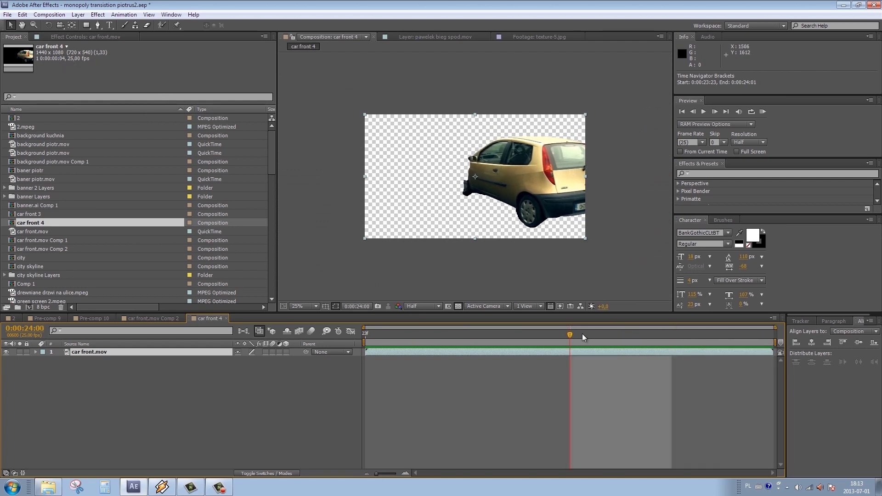
{"action": "left_click", "coordinate": [761, 116]}
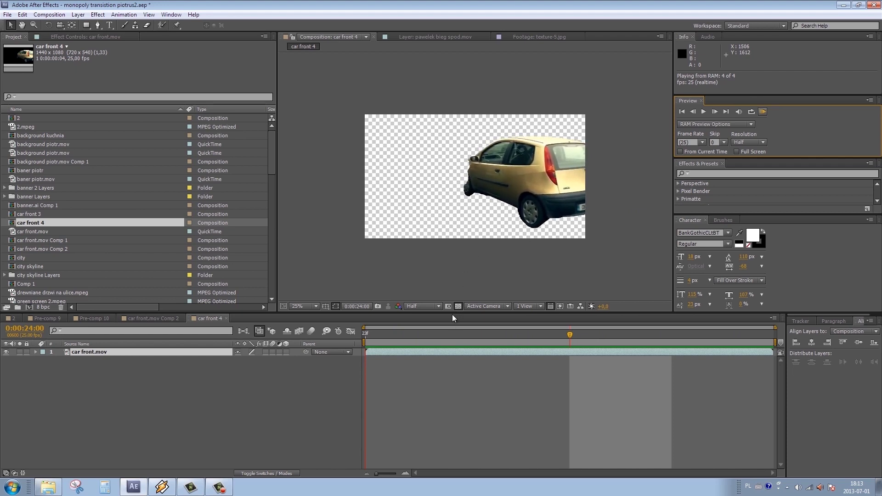
Stop playback, enlarge the viewer panels and set the viewer magnification to Fit
{"action": "key", "text": "space"}
{"action": "left_click_drag", "start_coordinate": [451, 312], "coordinate": [451, 373]}
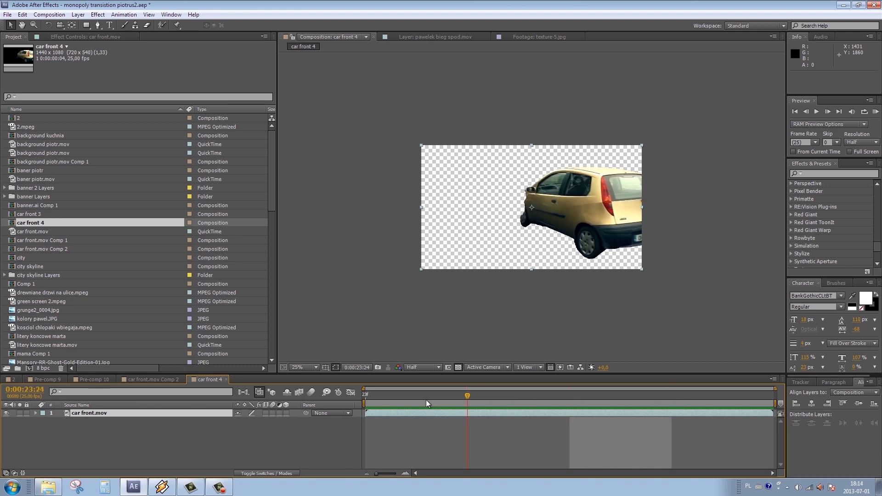
{"action": "left_click_drag", "start_coordinate": [569, 398], "coordinate": [335, 404]}
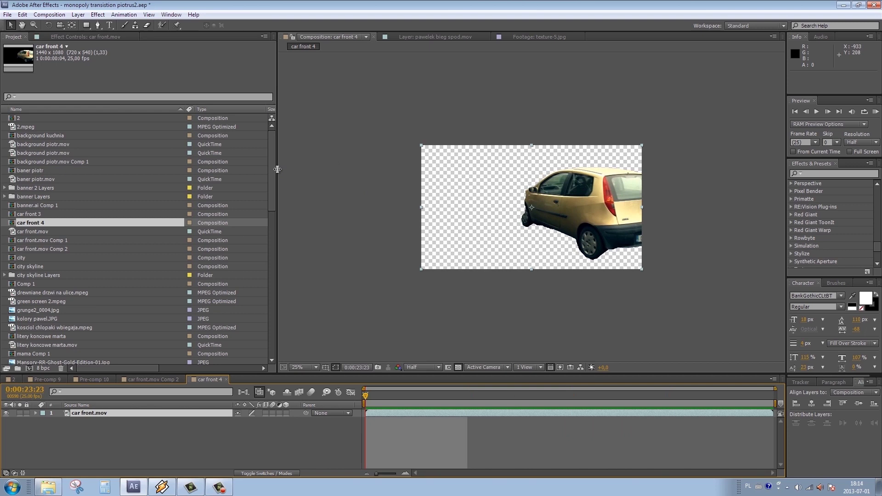
{"action": "left_click_drag", "start_coordinate": [278, 170], "coordinate": [121, 149]}
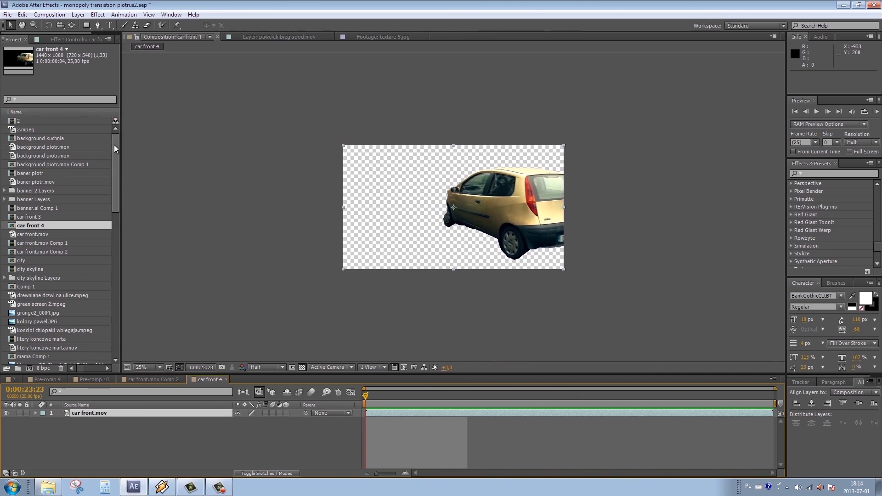
{"action": "left_click_drag", "start_coordinate": [120, 147], "coordinate": [158, 144]}
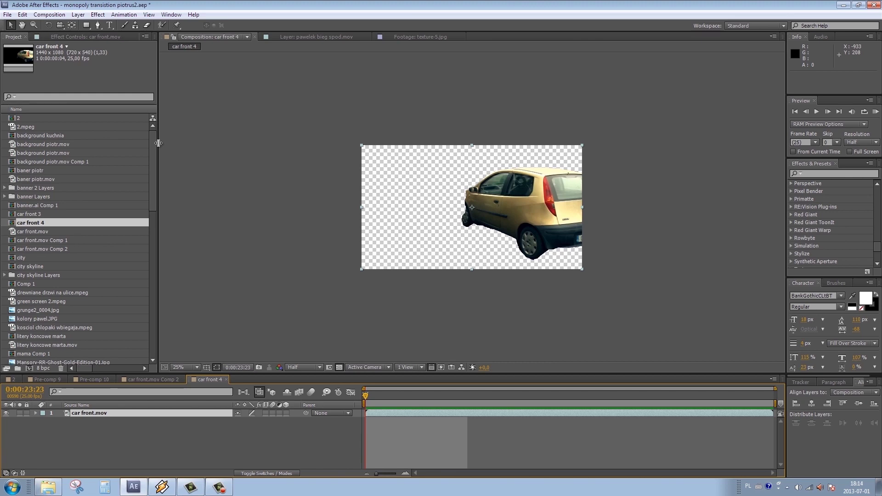
{"action": "left_click", "coordinate": [188, 367]}
{"action": "left_click", "coordinate": [204, 200]}
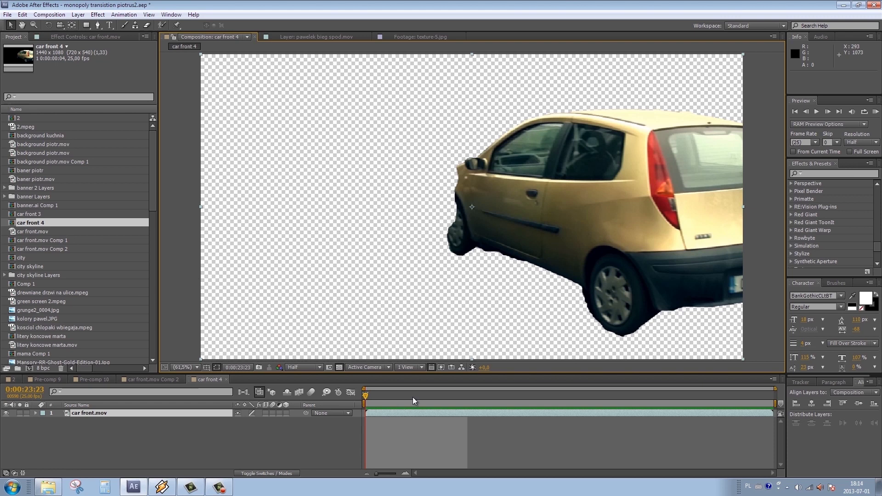
Scrub the car frames from 0:00:23:23 to 0:00:24:01 and reveal the layer's Opacity
{"action": "left_click", "coordinate": [440, 395]}
{"action": "mouse_move", "coordinate": [440, 396]}
{"action": "left_mouse_down"}
{"action": "mouse_move", "coordinate": [596, 399]}
{"action": "mouse_move", "coordinate": [434, 401]}
{"action": "mouse_move", "coordinate": [657, 394]}
{"action": "left_mouse_up"}
{"action": "mouse_move", "coordinate": [757, 393]}
{"action": "left_mouse_down"}
{"action": "mouse_move", "coordinate": [377, 400]}
{"action": "mouse_move", "coordinate": [705, 393]}
{"action": "left_mouse_up"}
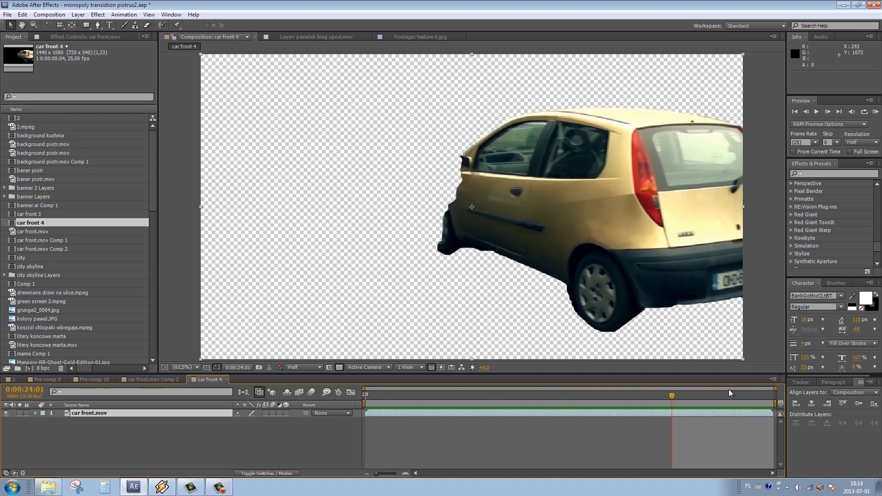
{"action": "mouse_move", "coordinate": [633, 398]}
{"action": "left_mouse_down"}
{"action": "mouse_move", "coordinate": [364, 398]}
{"action": "mouse_move", "coordinate": [656, 394]}
{"action": "mouse_move", "coordinate": [467, 398]}
{"action": "left_mouse_up"}
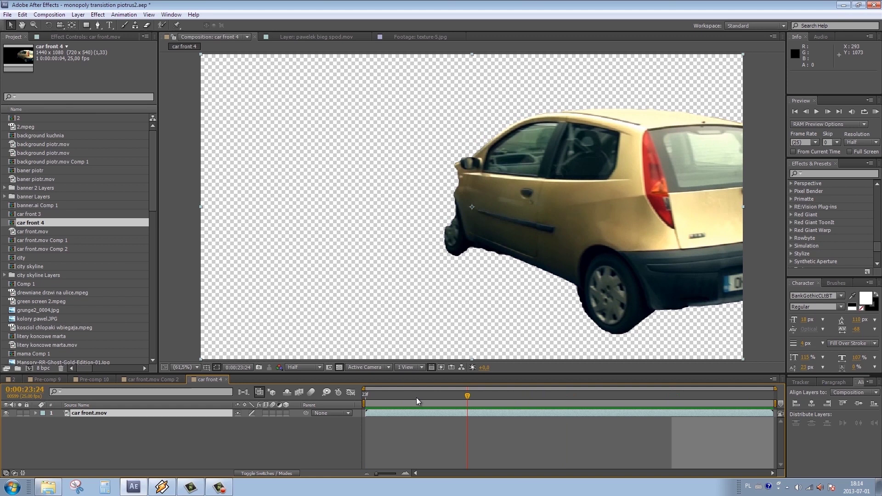
{"action": "left_click_drag", "start_coordinate": [513, 396], "coordinate": [564, 395]}
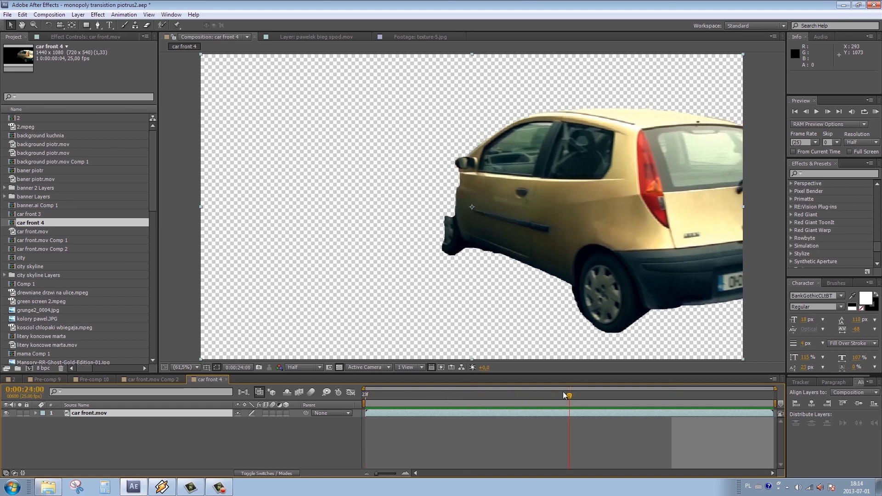
{"action": "left_click_drag", "start_coordinate": [631, 396], "coordinate": [693, 397]}
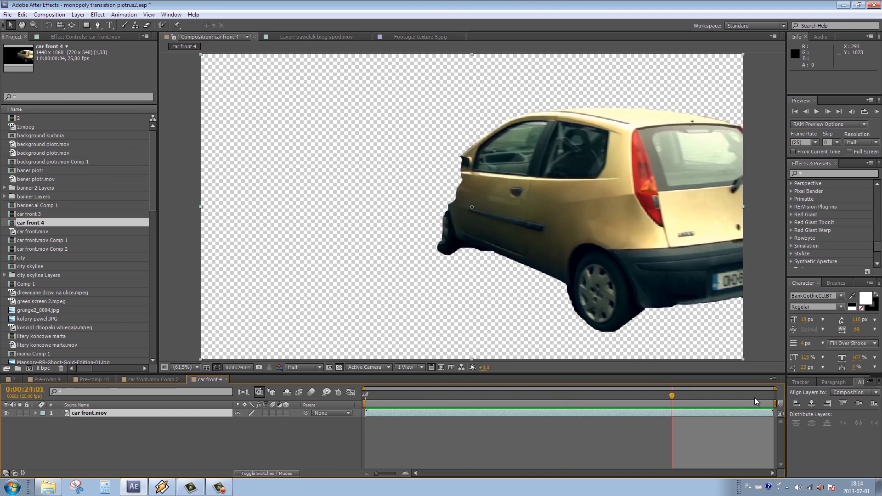
{"action": "left_click_drag", "start_coordinate": [753, 402], "coordinate": [410, 402]}
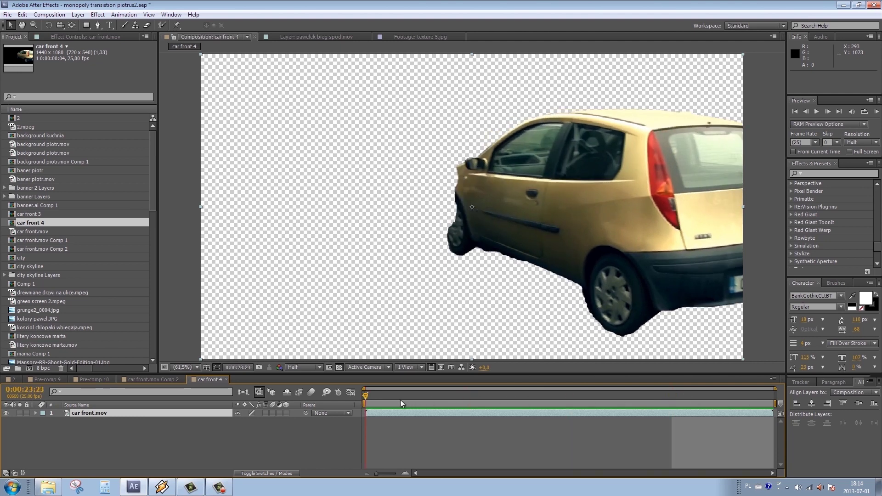
{"action": "left_click_drag", "start_coordinate": [401, 403], "coordinate": [740, 394]}
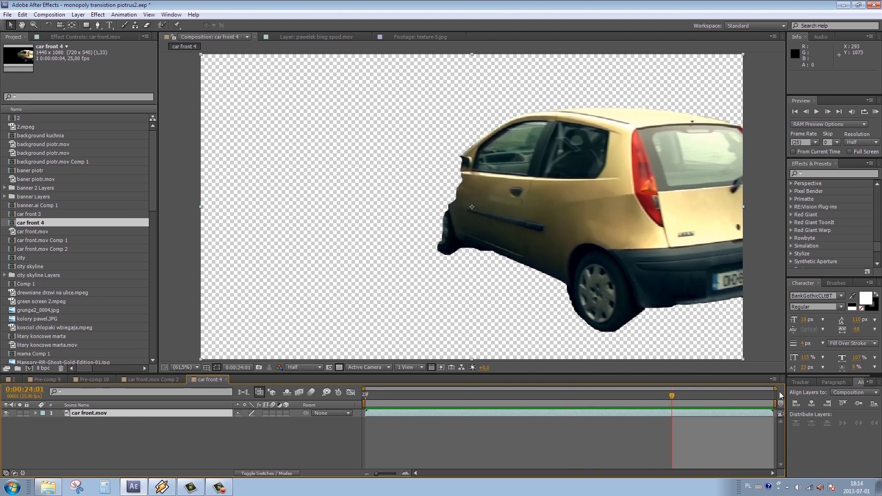
{"action": "left_click_drag", "start_coordinate": [650, 395], "coordinate": [480, 399]}
{"action": "key", "text": "t"}
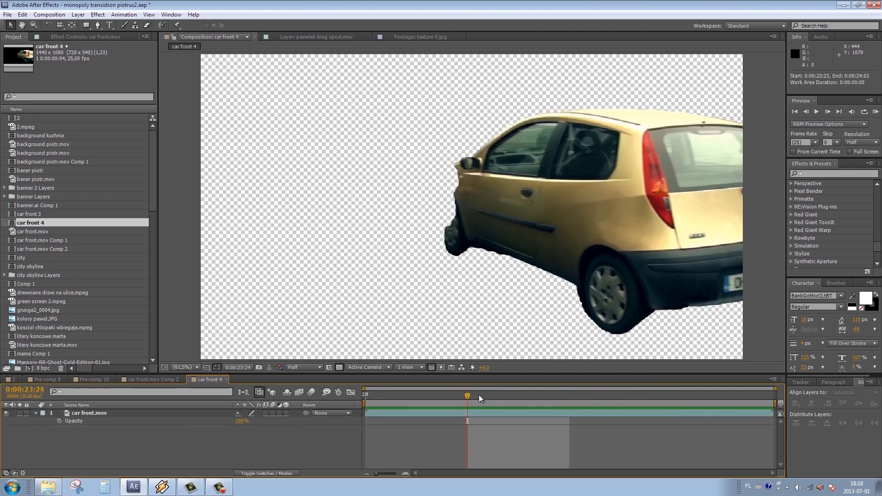
Set car front 4's duration to 17 frames in Composition Settings, then zoom the timeline and scrub to the end
{"action": "left_click", "coordinate": [46, 16]}
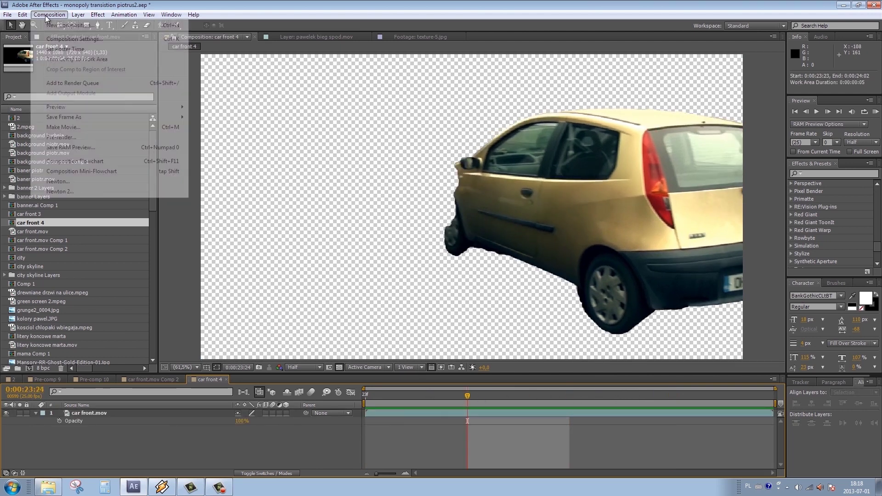
{"action": "left_click", "coordinate": [51, 40]}
{"action": "left_click", "coordinate": [160, 371]}
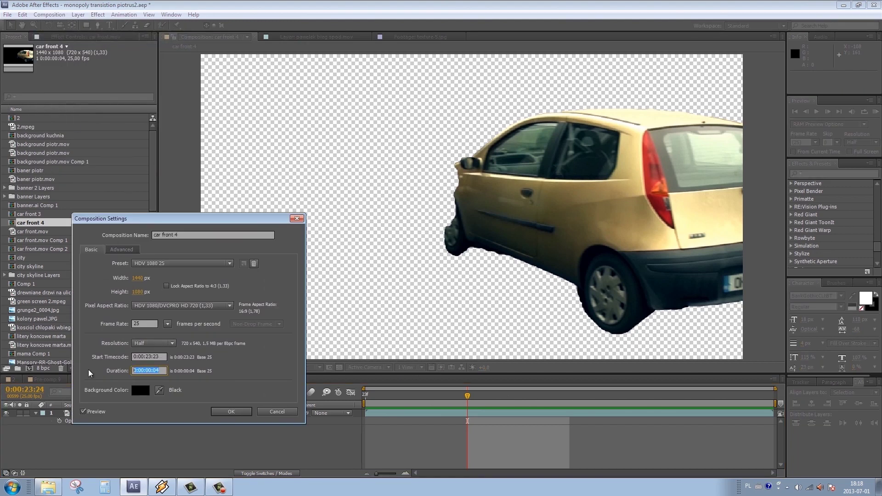
{"action": "type", "text": "17"}
{"action": "key", "text": "Return"}
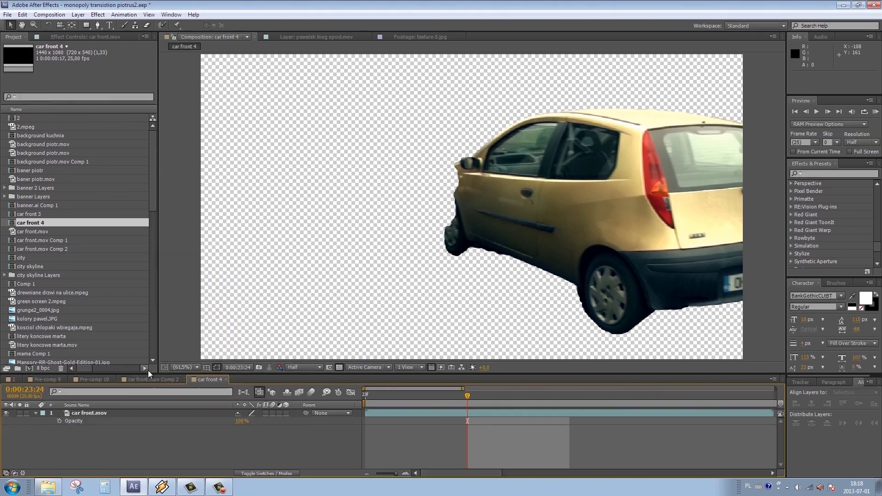
{"action": "mouse_move", "coordinate": [377, 474]}
{"action": "left_mouse_down"}
{"action": "mouse_move", "coordinate": [393, 474]}
{"action": "mouse_move", "coordinate": [377, 474]}
{"action": "left_mouse_up"}
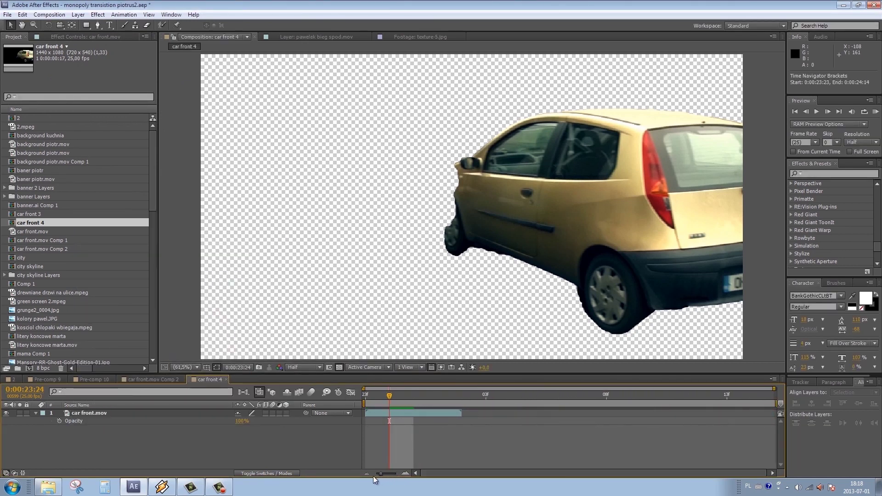
{"action": "mouse_move", "coordinate": [400, 397]}
{"action": "left_mouse_down"}
{"action": "mouse_move", "coordinate": [791, 399]}
{"action": "mouse_move", "coordinate": [378, 396]}
{"action": "mouse_move", "coordinate": [367, 403]}
{"action": "mouse_move", "coordinate": [755, 403]}
{"action": "mouse_move", "coordinate": [378, 408]}
{"action": "mouse_move", "coordinate": [708, 407]}
{"action": "mouse_move", "coordinate": [409, 408]}
{"action": "mouse_move", "coordinate": [434, 409]}
{"action": "left_mouse_up"}
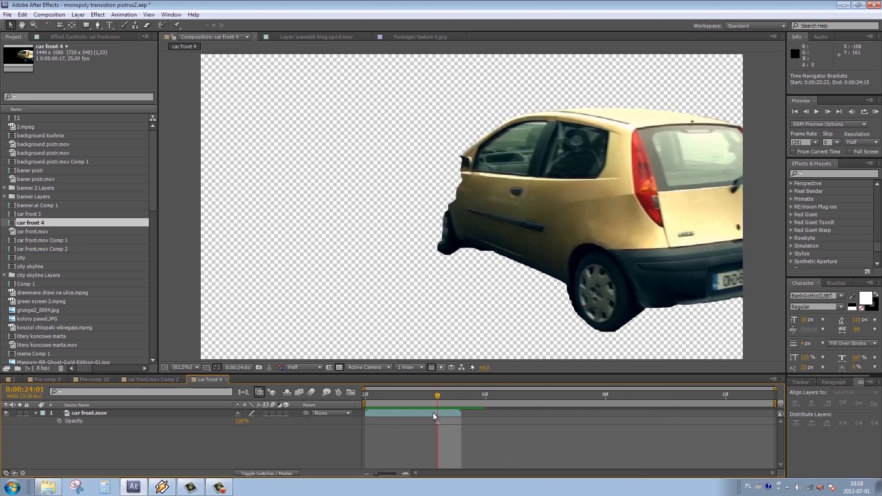
Enable Time Remap on the car layer and stretch it across the 17-frame composition
{"action": "left_click", "coordinate": [434, 416]}
{"action": "right_click", "coordinate": [434, 416]}
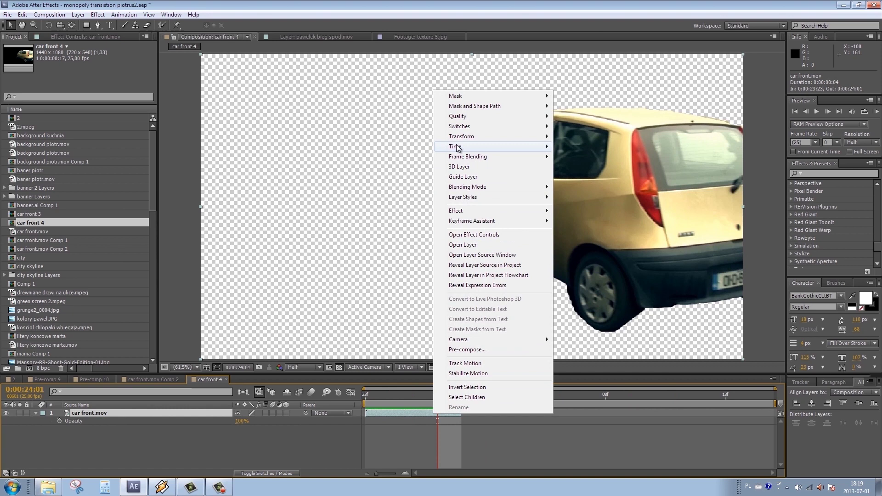
{"action": "mouse_move", "coordinate": [455, 146]}
{"action": "left_click", "coordinate": [596, 146]}
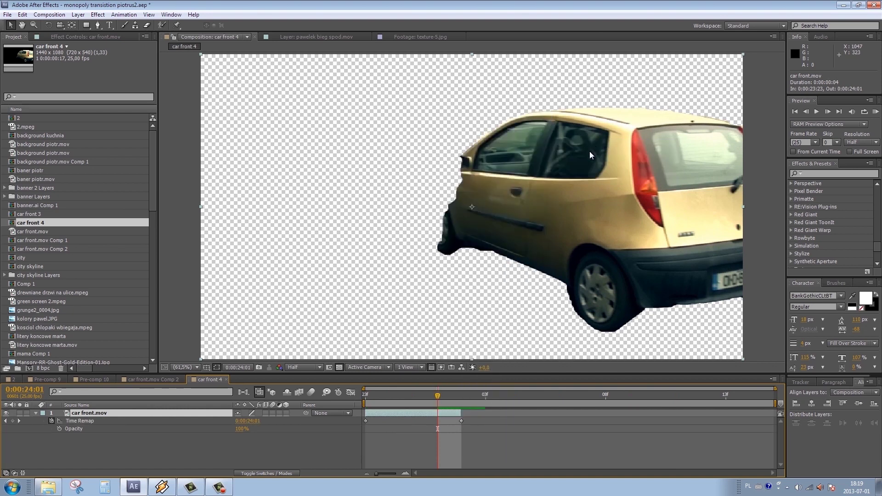
{"action": "left_click", "coordinate": [461, 421]}
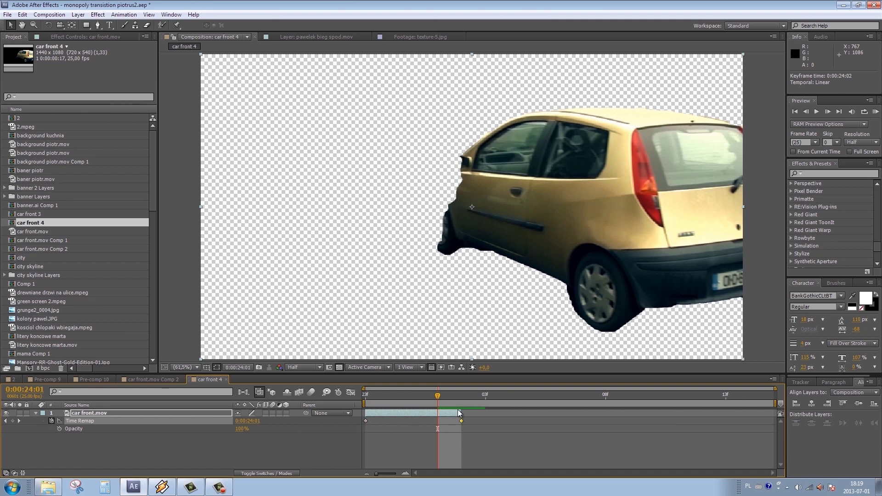
{"action": "left_click", "coordinate": [437, 428]}
{"action": "left_click_drag", "start_coordinate": [461, 412], "coordinate": [773, 412]}
Move the current time to 0:00:24:12
{"action": "key", "text": "Page_Down"}
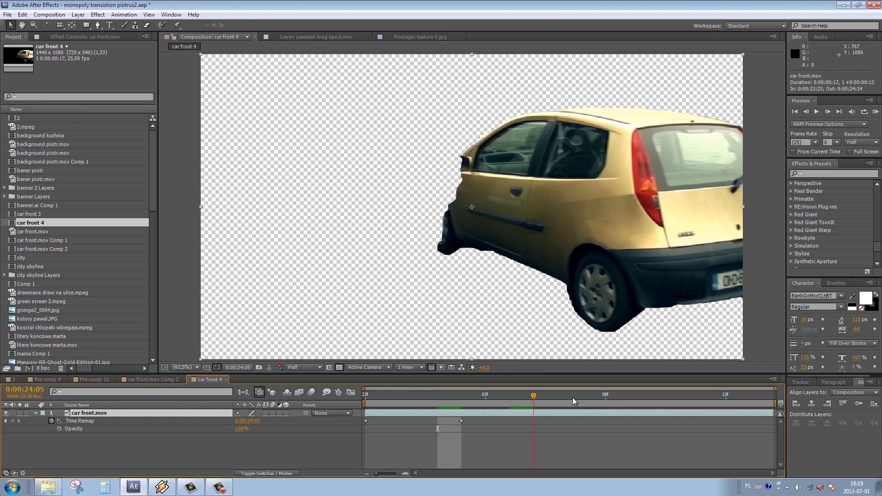
{"action": "left_click_drag", "start_coordinate": [442, 408], "coordinate": [727, 399]}
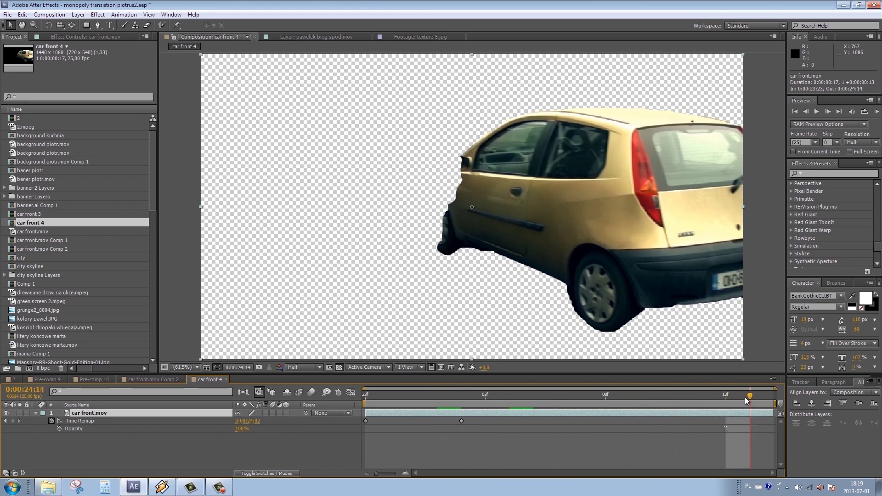
{"action": "left_click", "coordinate": [702, 404]}
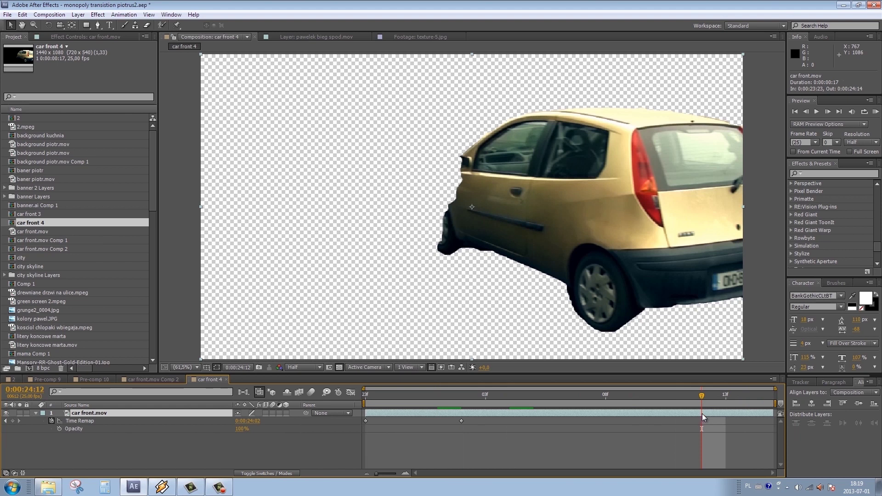
Keyframe the car's Opacity at full strength at 24:12, then drop it to a few percent two frames later
{"action": "key", "text": "u"}
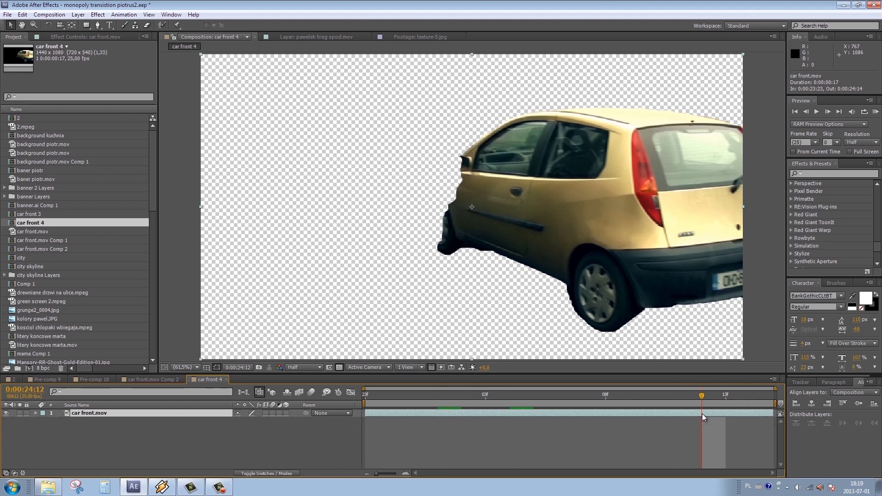
{"action": "key", "text": "t"}
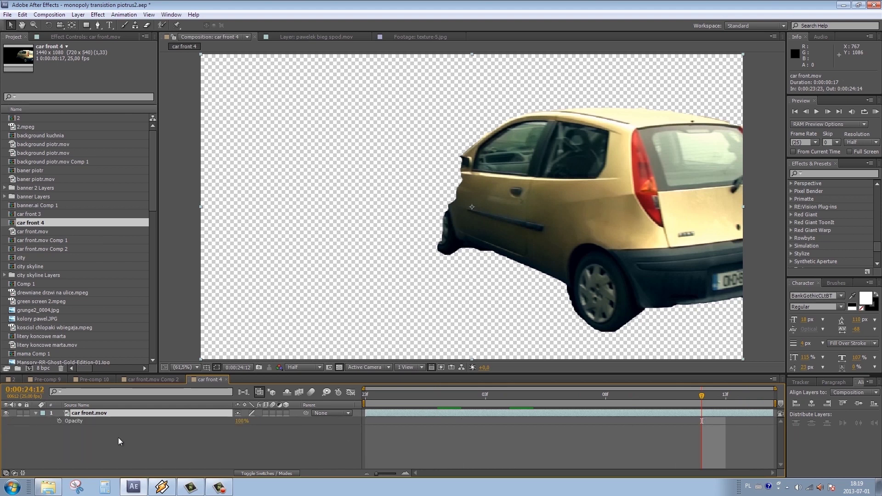
{"action": "left_click", "coordinate": [59, 421]}
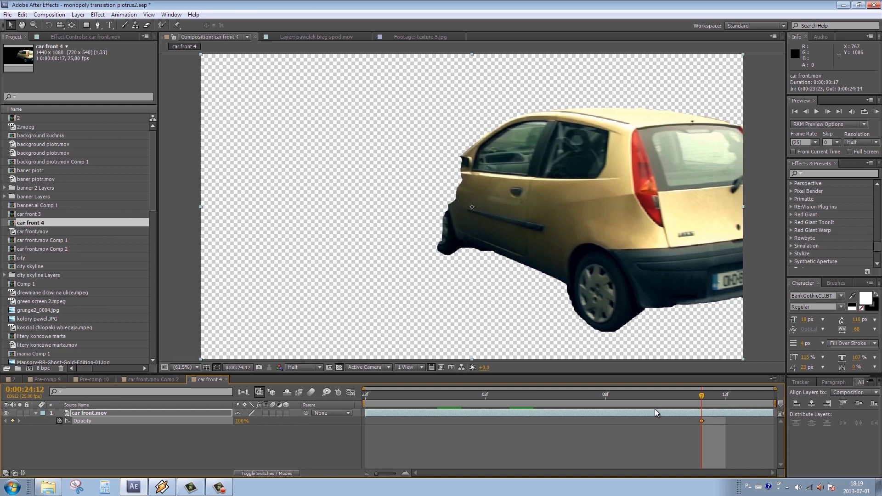
{"action": "key", "text": "Page_Down"}
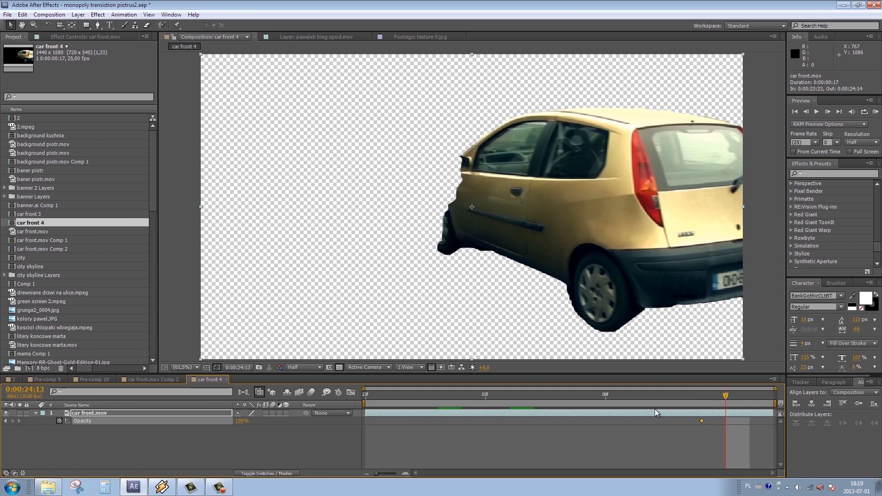
{"action": "key", "text": "Page_Down"}
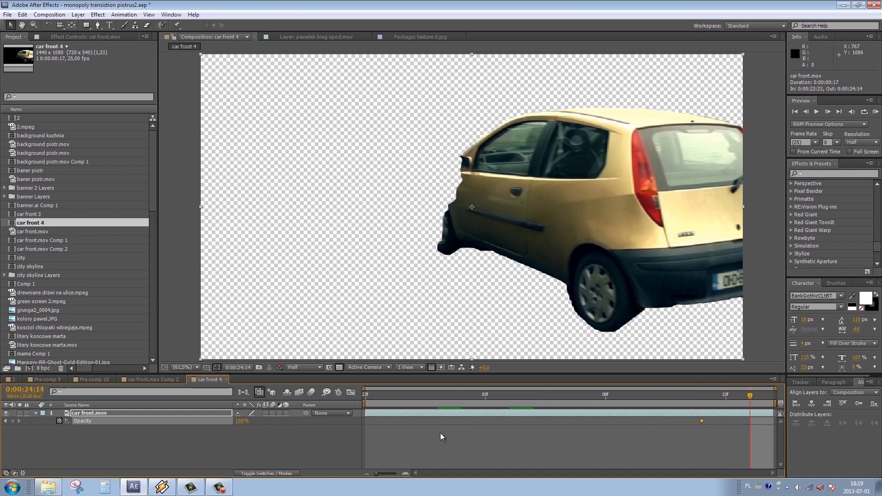
{"action": "left_click_drag", "start_coordinate": [240, 422], "coordinate": [141, 427]}
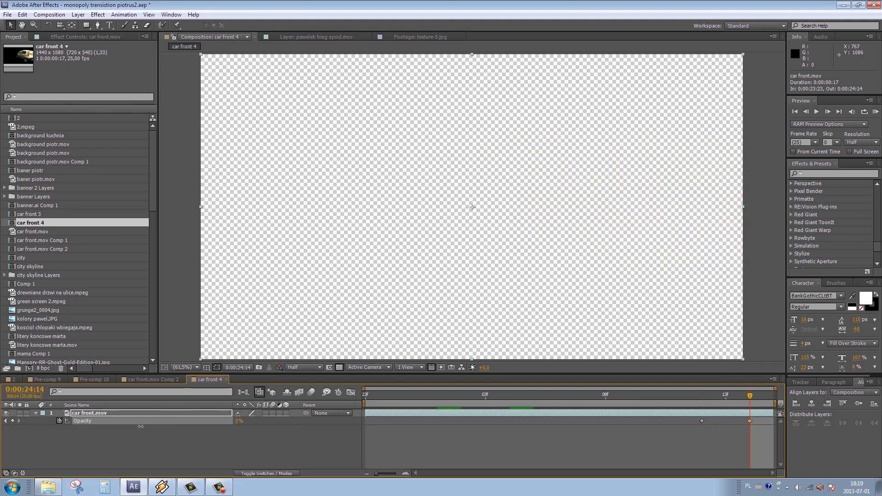
{"action": "mouse_move", "coordinate": [737, 398]}
{"action": "left_mouse_down"}
{"action": "mouse_move", "coordinate": [688, 399]}
{"action": "mouse_move", "coordinate": [731, 398]}
{"action": "left_mouse_up"}
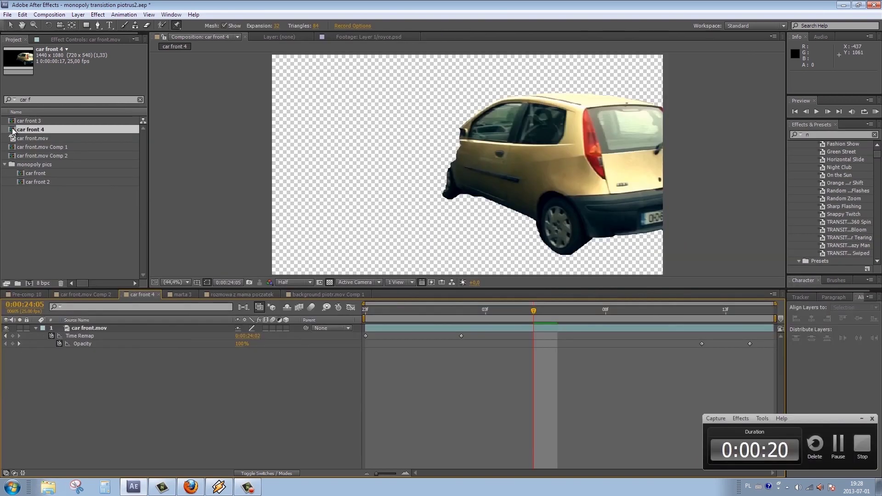
Nest car front 4 in a new car front 5 composition lasting 0:00:03:10
{"action": "left_click_drag", "start_coordinate": [13, 131], "coordinate": [30, 286]}
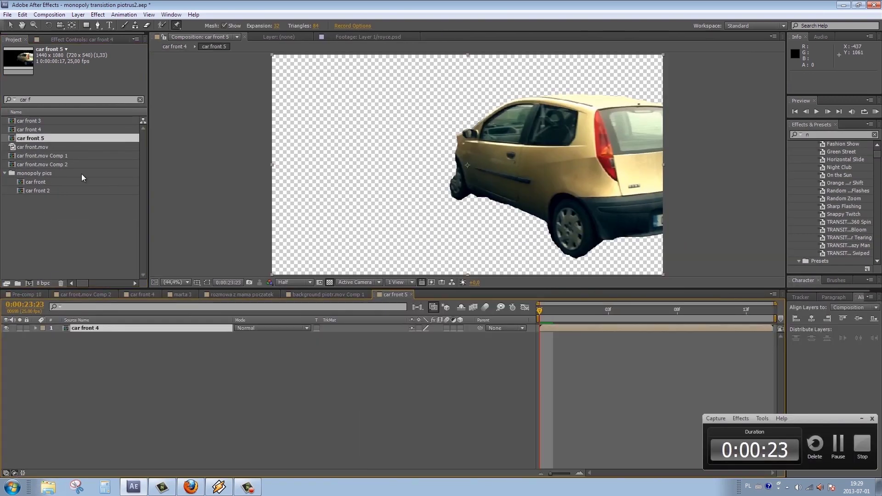
{"action": "left_click", "coordinate": [49, 15]}
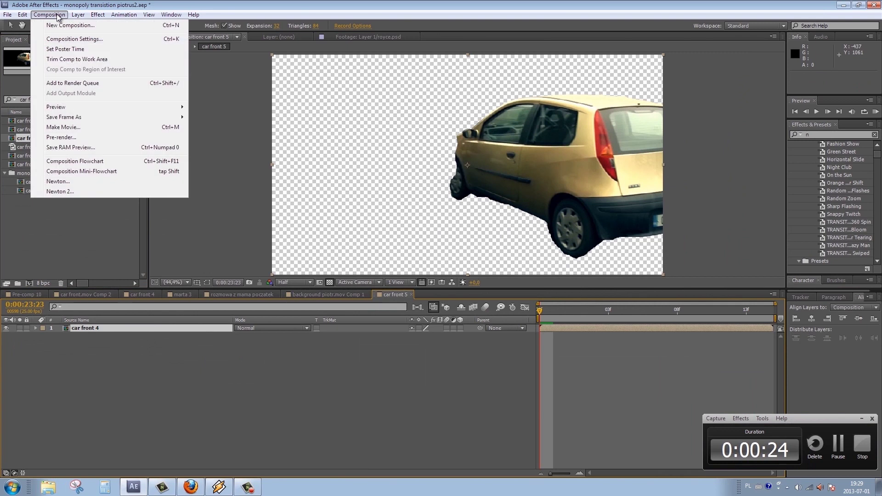
{"action": "left_click", "coordinate": [63, 37]}
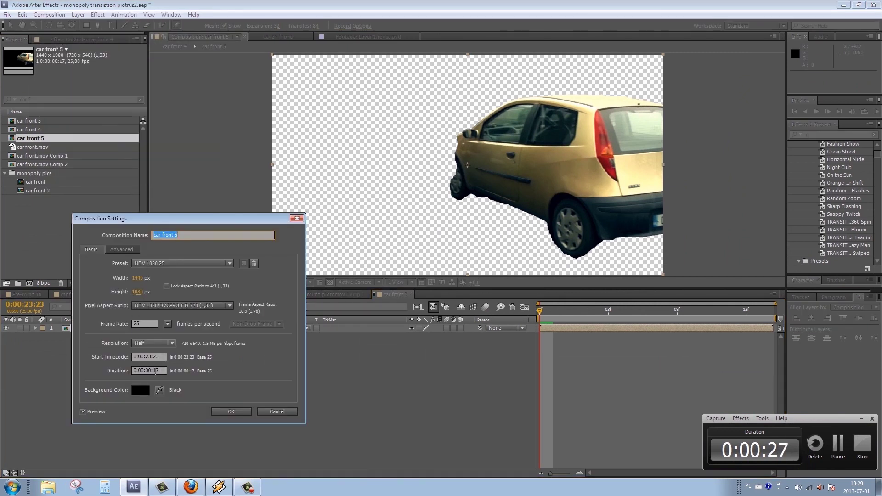
{"action": "left_click", "coordinate": [151, 370]}
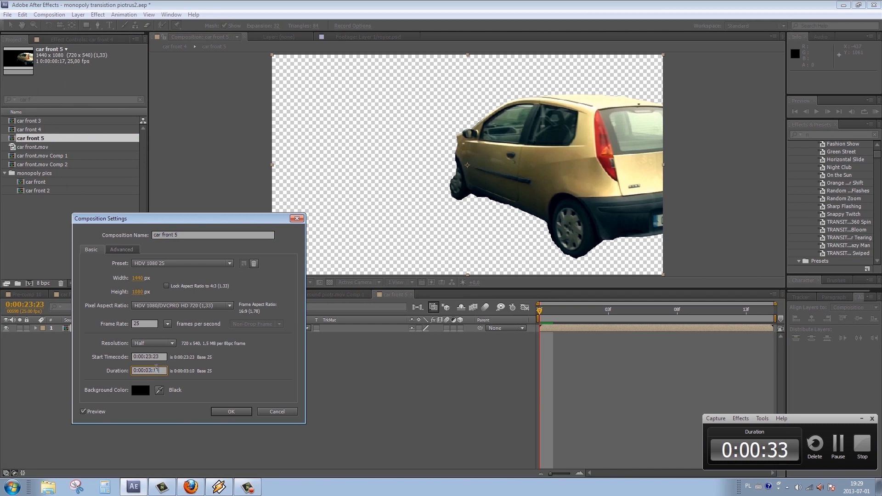
{"action": "left_click", "coordinate": [235, 412]}
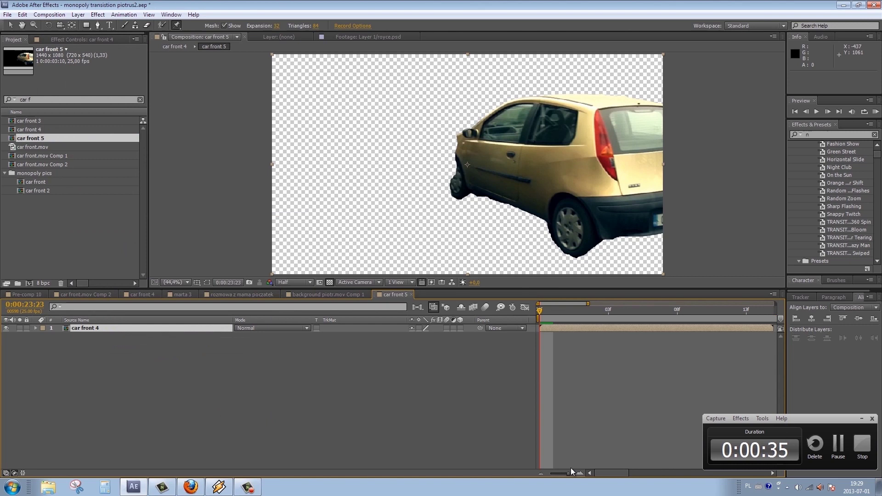
Zoom the timeline out and park one frame before 0:00:24:01
{"action": "left_click_drag", "start_coordinate": [570, 468], "coordinate": [560, 472]}
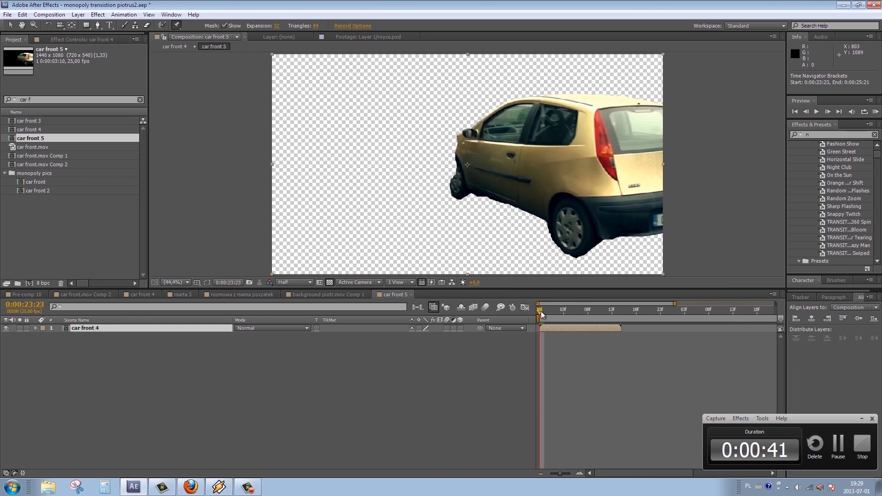
{"action": "left_click_drag", "start_coordinate": [541, 311], "coordinate": [555, 312]}
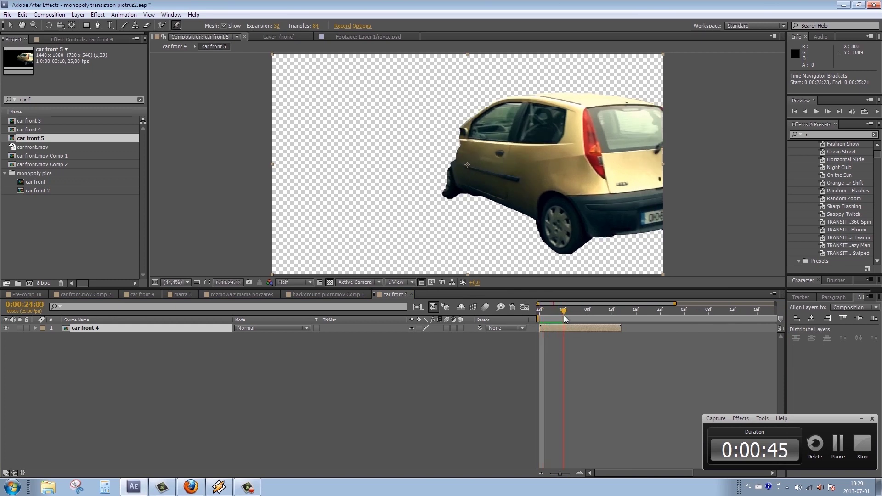
{"action": "left_click", "coordinate": [560, 310]}
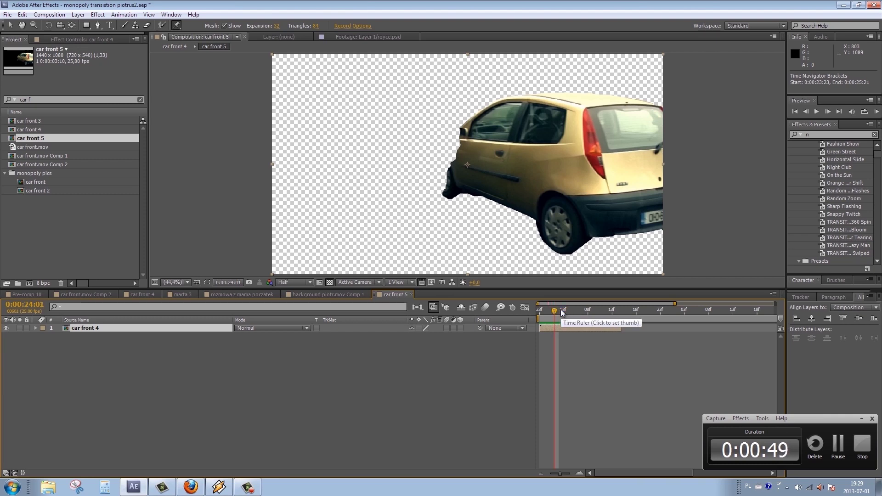
Place three puppet pins on the hatchback, including one on the rear plate
{"action": "left_click", "coordinate": [453, 186]}
{"action": "left_click", "coordinate": [487, 121]}
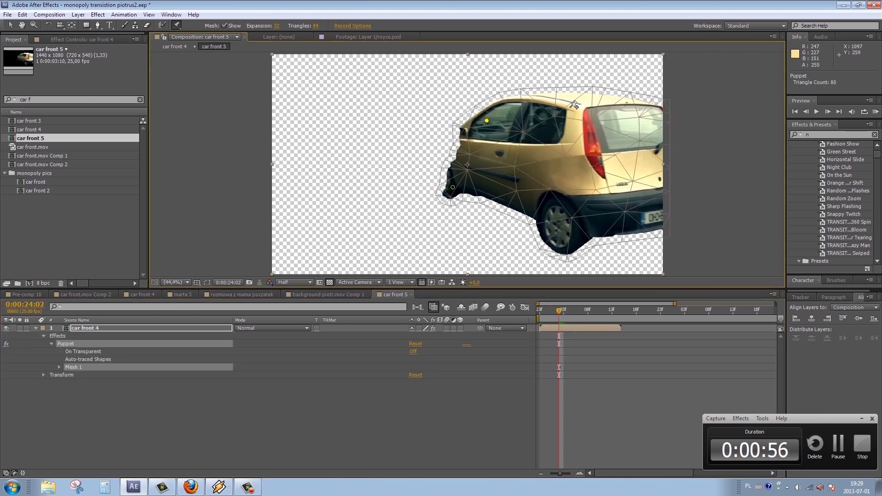
{"action": "left_click", "coordinate": [656, 216]}
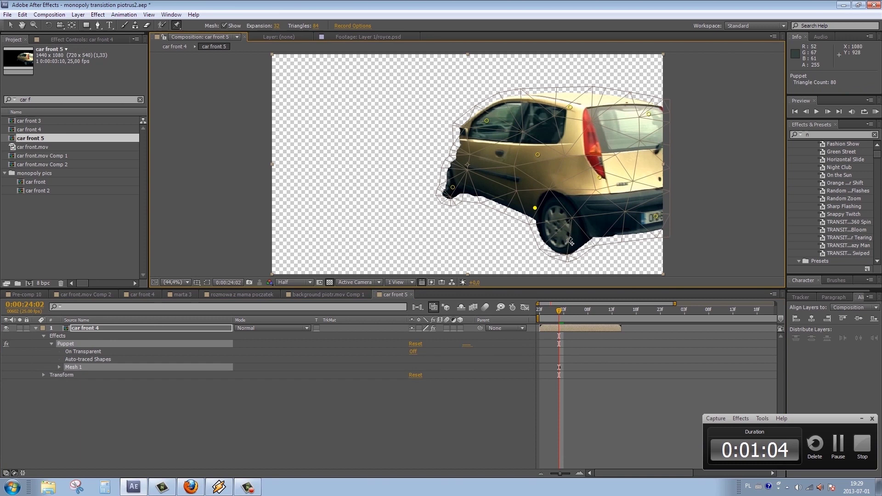
Two frames later, drag the pins to bend the front and squeeze the roof and rear inward
{"action": "key", "text": "Page_Down"}
{"action": "key", "text": "Page_Down"}
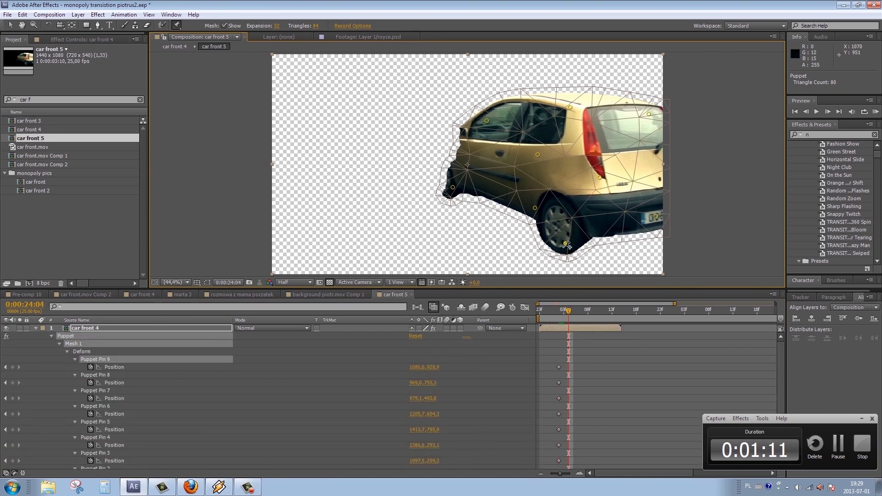
{"action": "left_click_drag", "start_coordinate": [566, 245], "coordinate": [563, 219]}
{"action": "left_click_drag", "start_coordinate": [453, 187], "coordinate": [478, 178]}
{"action": "left_click_drag", "start_coordinate": [486, 121], "coordinate": [500, 141]}
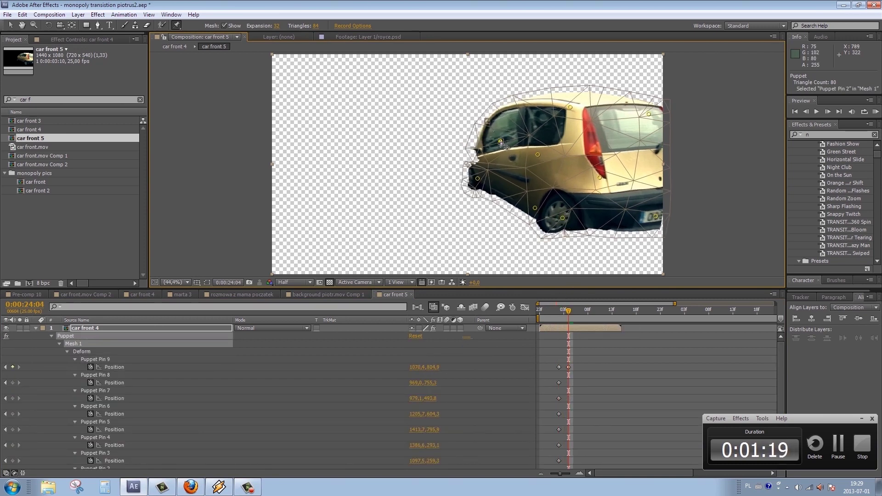
{"action": "left_click_drag", "start_coordinate": [570, 107], "coordinate": [549, 122]}
{"action": "left_click_drag", "start_coordinate": [649, 113], "coordinate": [621, 128]}
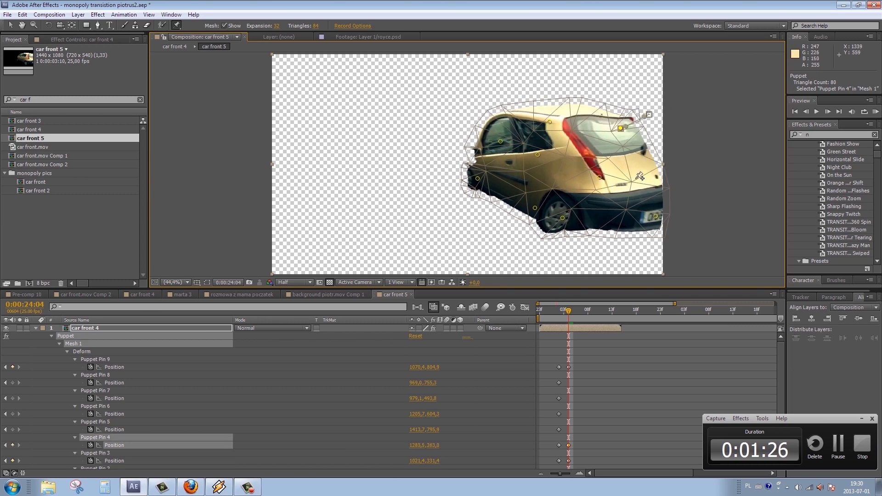
{"action": "left_click_drag", "start_coordinate": [655, 216], "coordinate": [635, 204]}
{"action": "left_click_drag", "start_coordinate": [599, 177], "coordinate": [538, 164]}
{"action": "left_click_drag", "start_coordinate": [549, 122], "coordinate": [549, 136]}
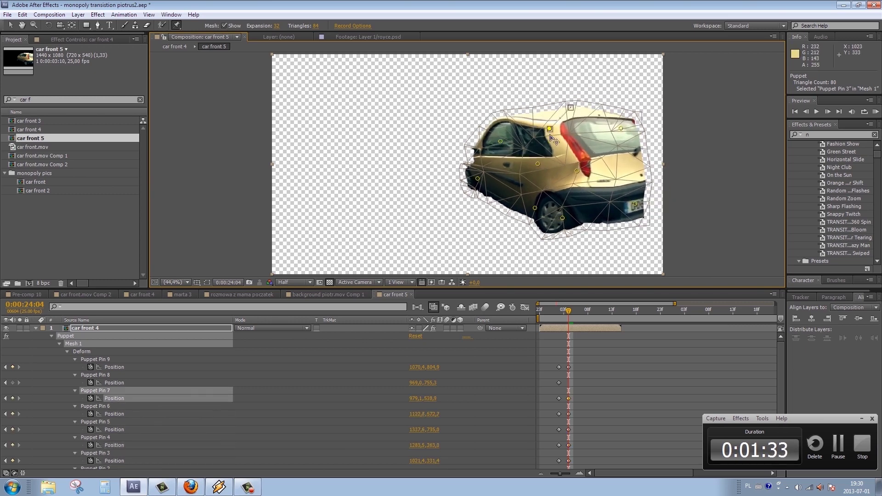
{"action": "left_click_drag", "start_coordinate": [621, 128], "coordinate": [603, 135]}
{"action": "left_click_drag", "start_coordinate": [635, 204], "coordinate": [579, 193]}
Two frames further on, crumple the rear more and pull the front and left side inward
{"action": "key", "text": "Page_Down"}
{"action": "key", "text": "Page_Down"}
{"action": "left_click_drag", "start_coordinate": [603, 135], "coordinate": [552, 175]}
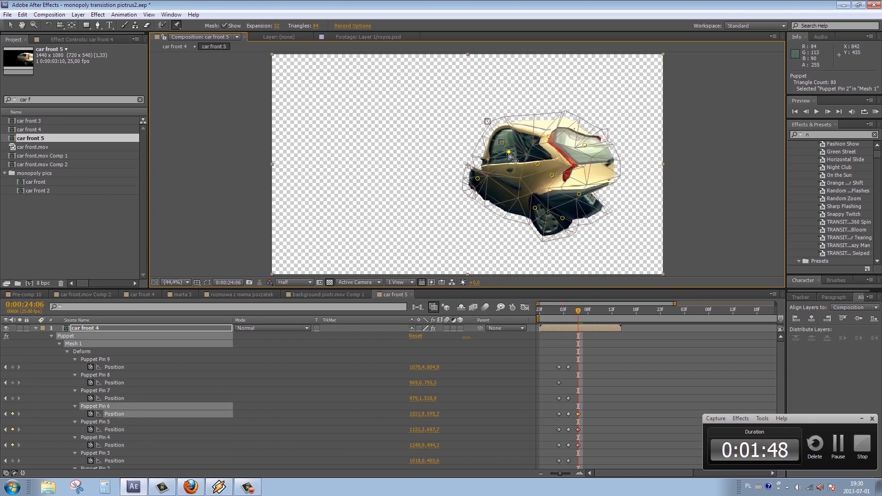
{"action": "left_click_drag", "start_coordinate": [549, 136], "coordinate": [542, 153]}
{"action": "left_click_drag", "start_coordinate": [535, 208], "coordinate": [538, 199]}
{"action": "left_click_drag", "start_coordinate": [477, 178], "coordinate": [492, 178]}
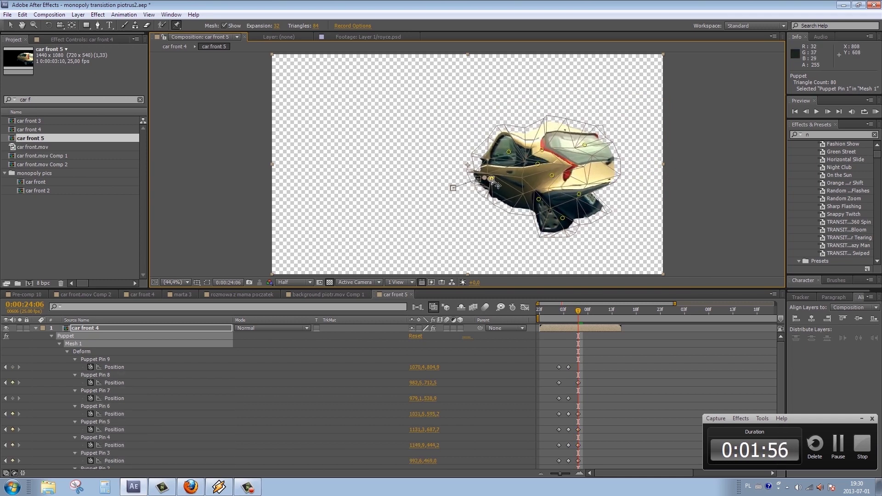
{"action": "left_click_drag", "start_coordinate": [562, 218], "coordinate": [561, 213]}
For the final pose, crush the roof and rear into a lump, adding rear pins, then return to 0:00:24:06
{"action": "key", "text": "Page_Down"}
{"action": "key", "text": "Page_Down"}
{"action": "left_click_drag", "start_coordinate": [541, 149], "coordinate": [537, 161]}
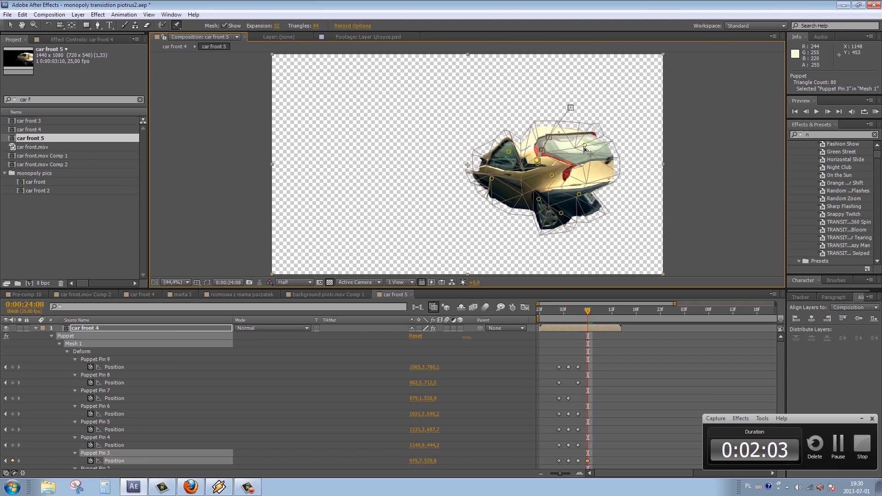
{"action": "left_click_drag", "start_coordinate": [584, 145], "coordinate": [560, 158]}
{"action": "left_click_drag", "start_coordinate": [579, 194], "coordinate": [558, 201]}
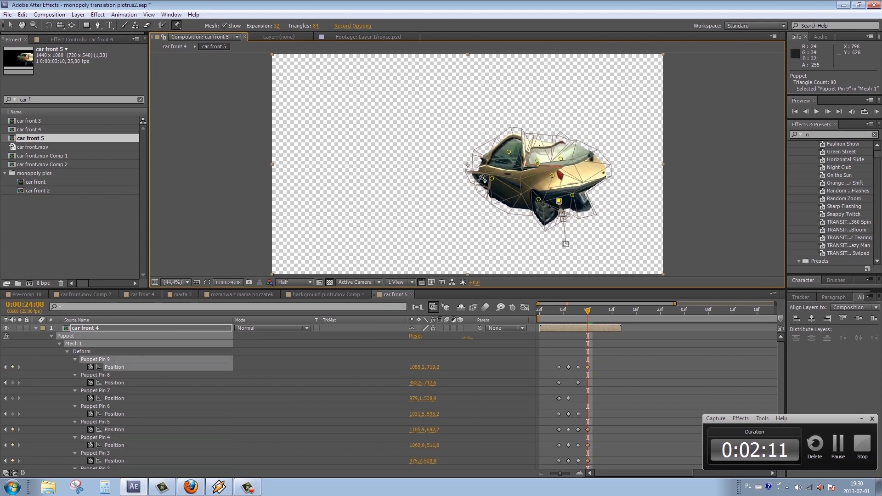
{"action": "mouse_move", "coordinate": [509, 151]}
{"action": "left_mouse_down"}
{"action": "mouse_move", "coordinate": [520, 164]}
{"action": "mouse_move", "coordinate": [502, 175]}
{"action": "mouse_move", "coordinate": [512, 180]}
{"action": "left_mouse_up"}
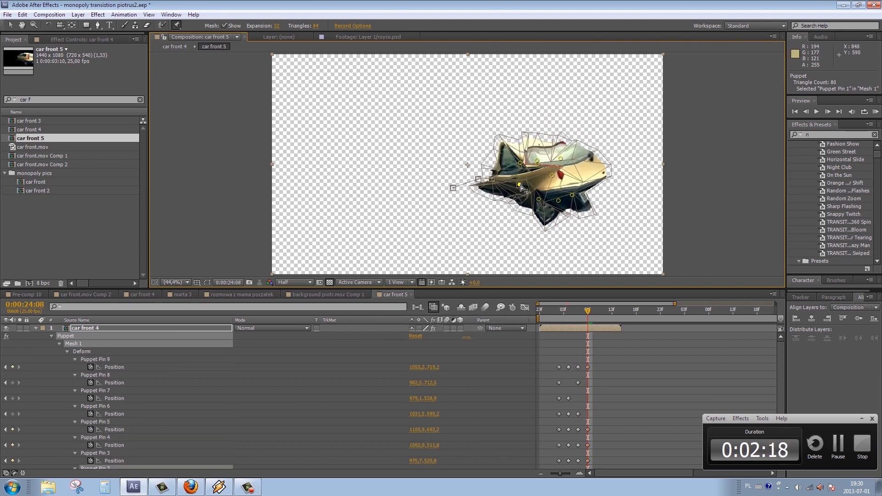
{"action": "left_click", "coordinate": [598, 166]}
{"action": "left_click_drag", "start_coordinate": [598, 166], "coordinate": [563, 167]}
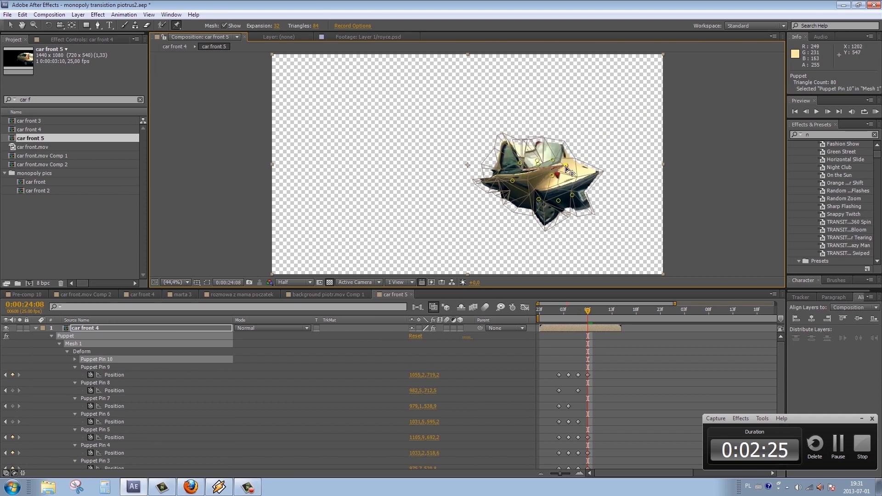
{"action": "left_click", "coordinate": [527, 181]}
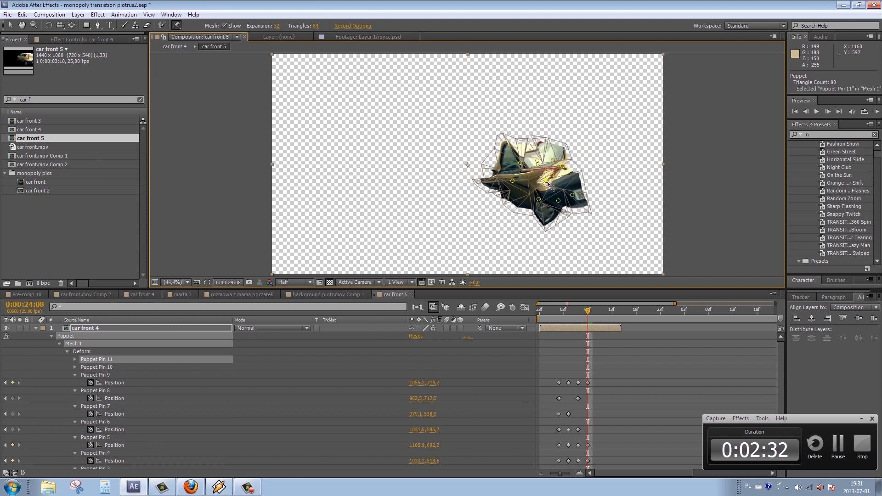
{"action": "left_click", "coordinate": [579, 310]}
Add the Rolls-Royce cutout to car front 5 and position it over the hatchback
{"action": "mouse_move", "coordinate": [581, 310]}
{"action": "left_mouse_down"}
{"action": "mouse_move", "coordinate": [607, 310]}
{"action": "mouse_move", "coordinate": [540, 312]}
{"action": "mouse_move", "coordinate": [607, 309]}
{"action": "left_mouse_up"}
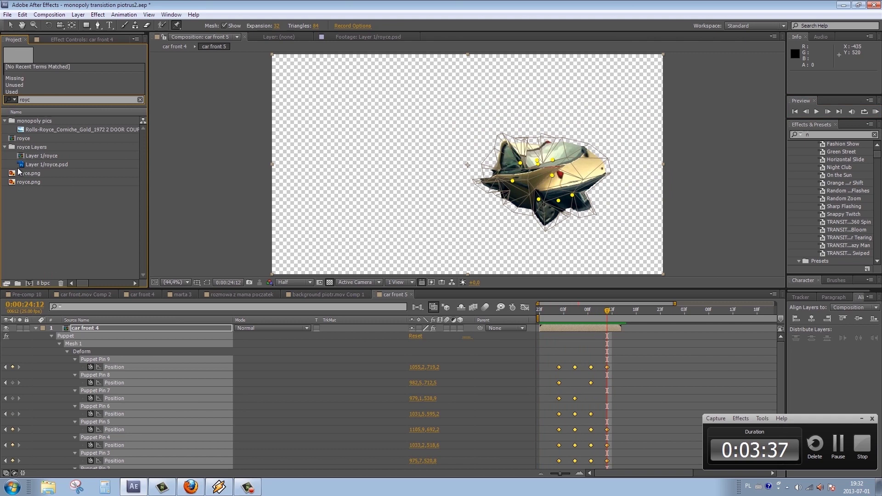
{"action": "left_click_drag", "start_coordinate": [24, 167], "coordinate": [161, 329]}
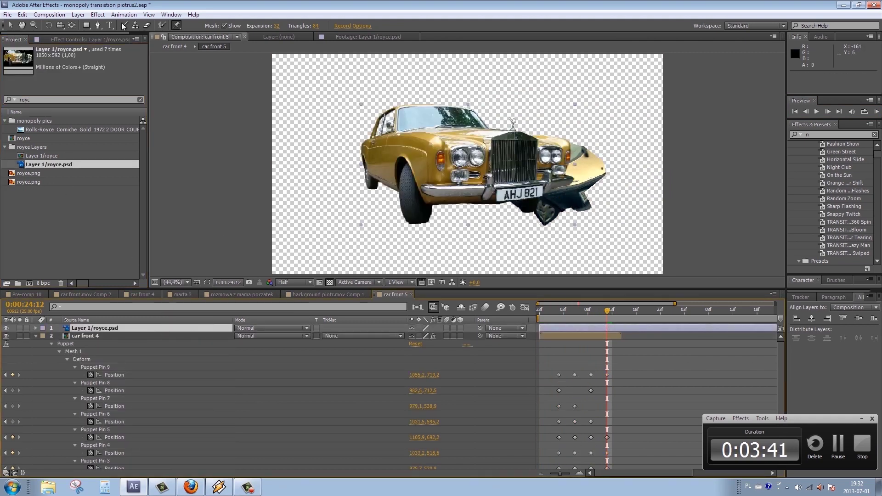
{"action": "left_click_drag", "start_coordinate": [405, 209], "coordinate": [514, 263]}
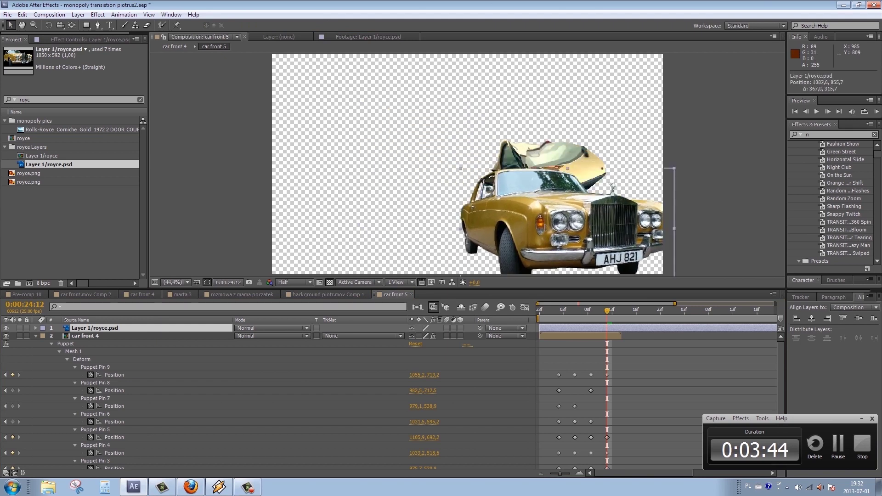
{"action": "left_click_drag", "start_coordinate": [607, 312], "coordinate": [548, 311]}
{"action": "left_click_drag", "start_coordinate": [515, 226], "coordinate": [476, 167]}
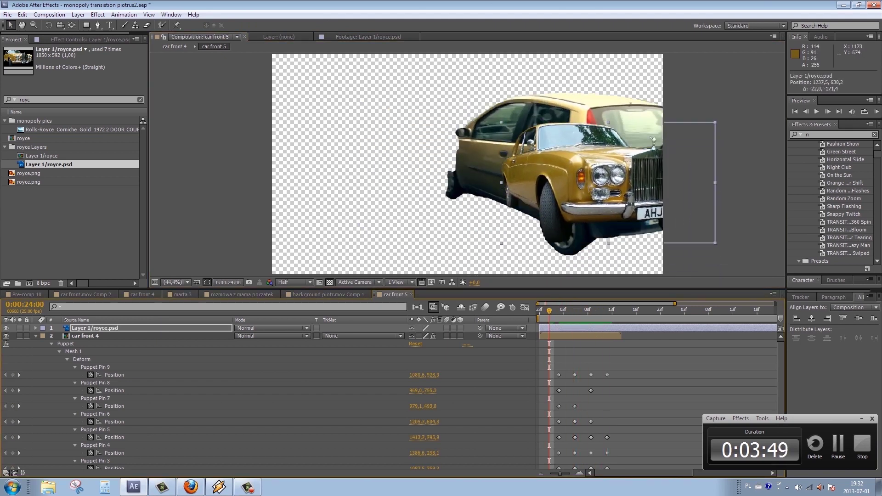
Scale the Rolls-Royce layer up from 100% to 116% and check its alignment
{"action": "key", "text": "s"}
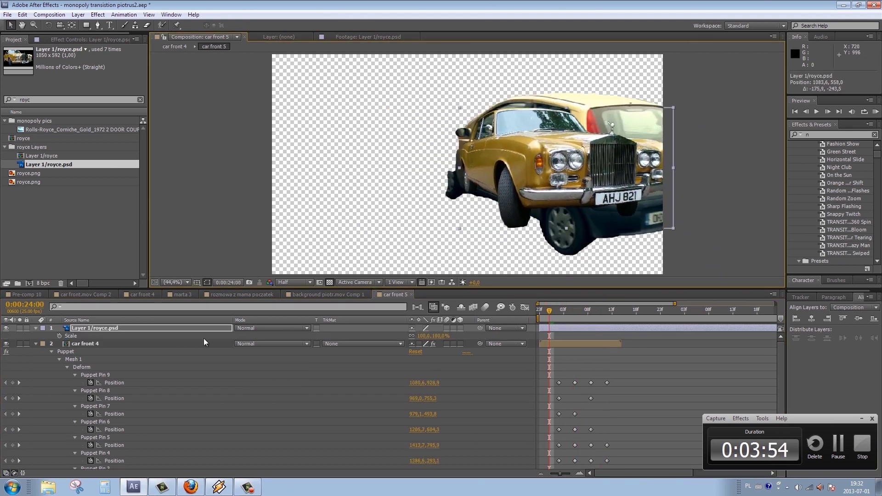
{"action": "left_click_drag", "start_coordinate": [432, 336], "coordinate": [445, 336]}
{"action": "left_click_drag", "start_coordinate": [500, 164], "coordinate": [512, 162]}
{"action": "left_click_drag", "start_coordinate": [548, 310], "coordinate": [710, 310]}
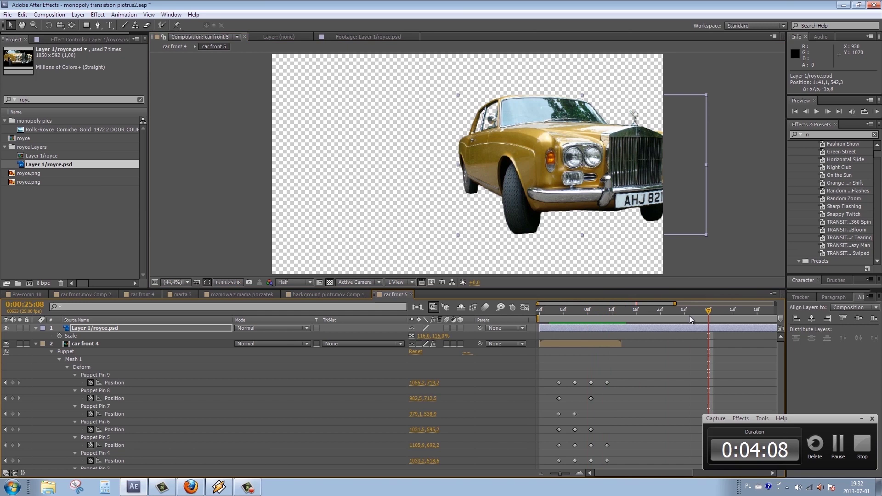
Try a first puppet warp on the Rolls-Royce grille and body across earlier frames
{"action": "key", "text": "ctrl+v"}
{"action": "left_click", "coordinate": [177, 25]}
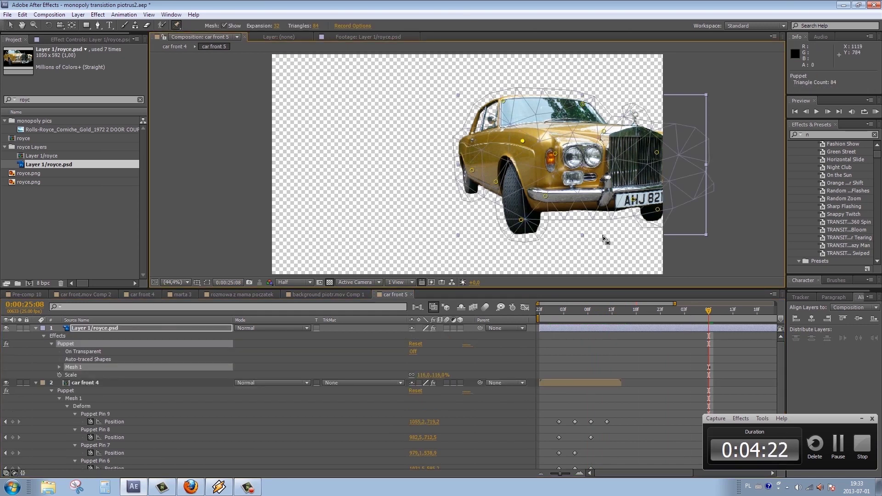
{"action": "left_click_drag", "start_coordinate": [708, 311], "coordinate": [689, 311]}
{"action": "mouse_move", "coordinate": [657, 152]}
{"action": "left_mouse_down"}
{"action": "mouse_move", "coordinate": [610, 152]}
{"action": "mouse_move", "coordinate": [612, 186]}
{"action": "left_mouse_up"}
{"action": "key", "text": "Page_Up"}
{"action": "key", "text": "Page_Up"}
{"action": "key", "text": "Page_Up"}
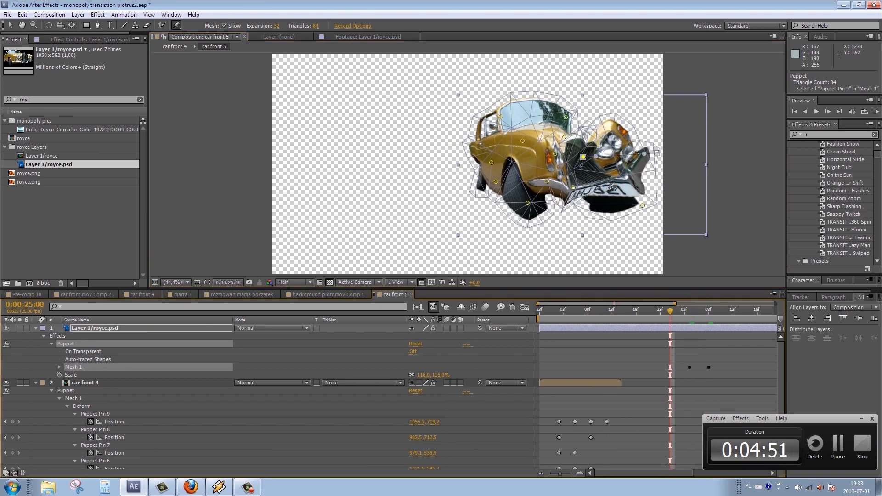
{"action": "left_click_drag", "start_coordinate": [501, 116], "coordinate": [516, 158]}
{"action": "left_click", "coordinate": [646, 311]}
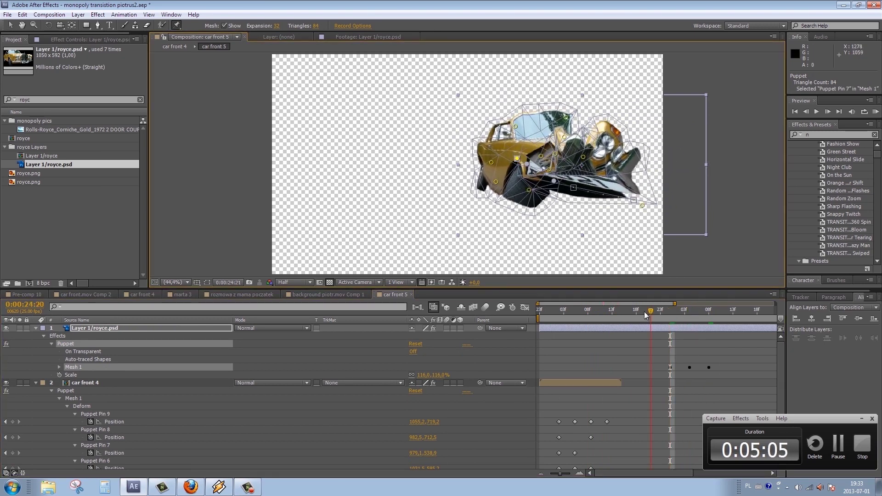
{"action": "left_click_drag", "start_coordinate": [529, 190], "coordinate": [536, 174]}
{"action": "left_click", "coordinate": [618, 315]}
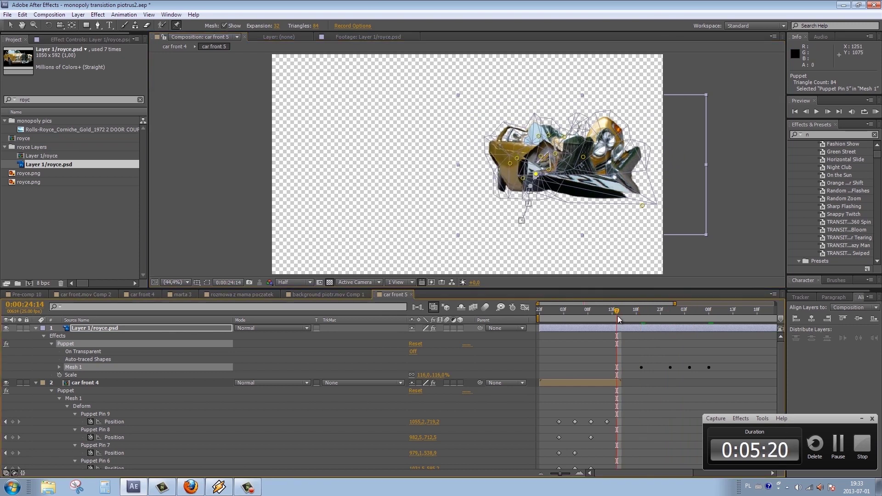
{"action": "left_click_drag", "start_coordinate": [619, 319], "coordinate": [626, 317]}
Discard that warp and place six fresh puppet pins across the Rolls-Royce at frame 24:12
{"action": "key", "text": "Delete"}
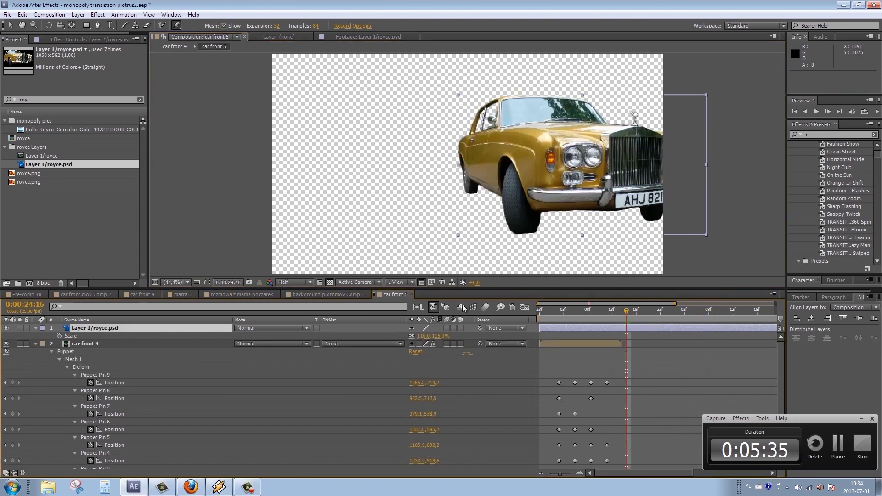
{"action": "left_click_drag", "start_coordinate": [685, 312], "coordinate": [607, 312]}
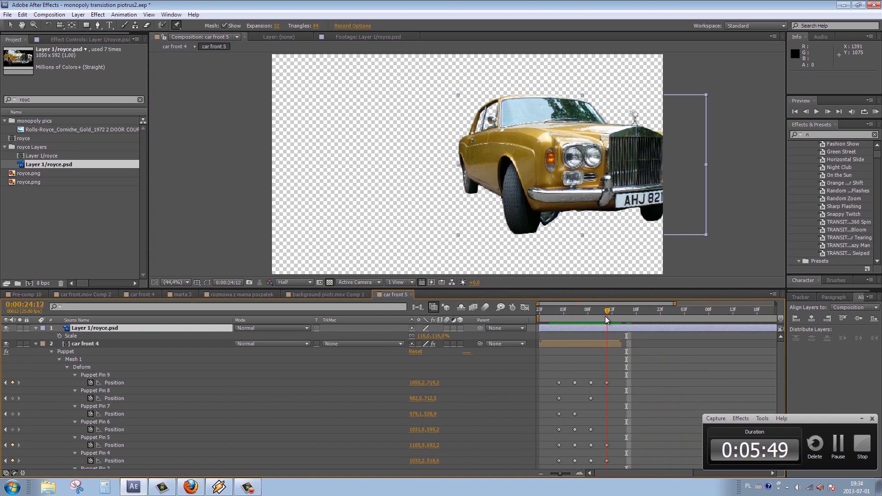
{"action": "left_click", "coordinate": [681, 144]}
{"action": "left_click", "coordinate": [688, 188]}
{"action": "left_click", "coordinate": [653, 210]}
{"action": "left_click", "coordinate": [595, 195]}
{"action": "left_click", "coordinate": [542, 200]}
{"action": "left_click", "coordinate": [520, 211]}
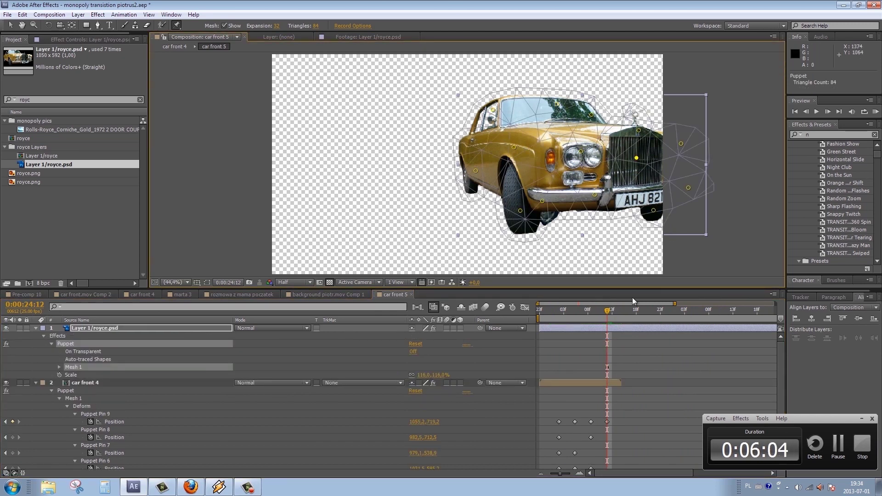
At frame 24:07, drag the pins to squash the Rolls-Royce's grille, front and body
{"action": "key", "text": "u"}
{"action": "left_click_drag", "start_coordinate": [607, 310], "coordinate": [583, 310]}
{"action": "left_click_drag", "start_coordinate": [681, 143], "coordinate": [605, 137]}
{"action": "mouse_move", "coordinate": [637, 158]}
{"action": "left_mouse_down"}
{"action": "mouse_move", "coordinate": [604, 164]}
{"action": "mouse_move", "coordinate": [557, 156]}
{"action": "left_mouse_up"}
{"action": "left_click_drag", "start_coordinate": [558, 104], "coordinate": [567, 127]}
{"action": "mouse_move", "coordinate": [493, 110]}
{"action": "left_mouse_down"}
{"action": "mouse_move", "coordinate": [524, 126]}
{"action": "mouse_move", "coordinate": [530, 155]}
{"action": "left_mouse_up"}
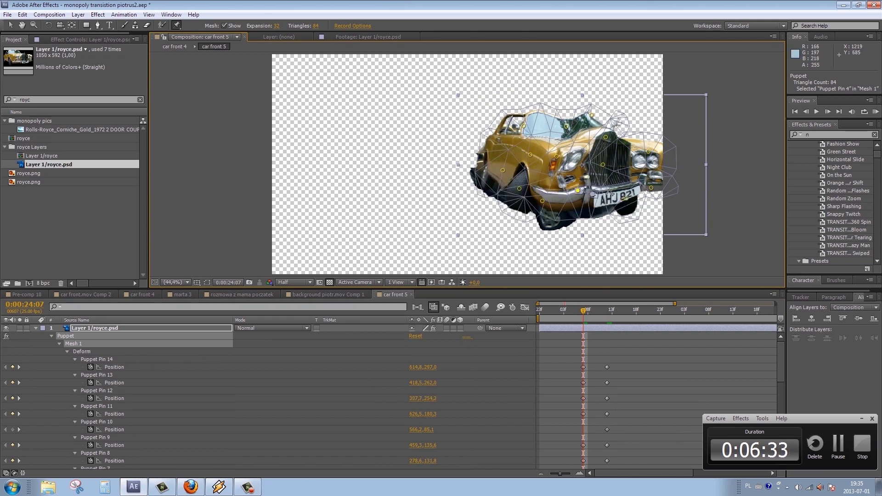
{"action": "left_click_drag", "start_coordinate": [610, 193], "coordinate": [597, 152]}
{"action": "left_click_drag", "start_coordinate": [583, 311], "coordinate": [559, 310]}
Start the Rolls-Royce layer two frames earlier and crumple it further at 24:09
{"action": "left_click_drag", "start_coordinate": [459, 289], "coordinate": [459, 207]}
{"action": "left_click_drag", "start_coordinate": [781, 349], "coordinate": [781, 289]}
{"action": "left_click_drag", "start_coordinate": [571, 229], "coordinate": [593, 228]}
{"action": "left_click", "coordinate": [656, 249]}
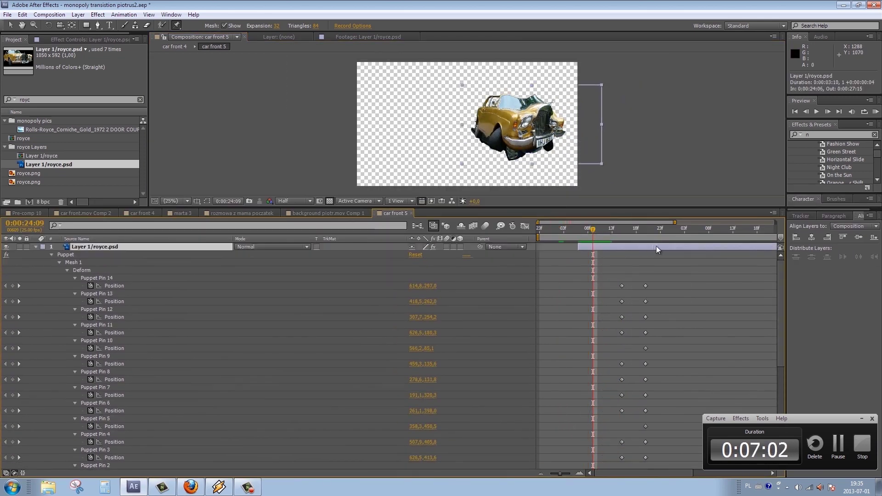
{"action": "left_click_drag", "start_coordinate": [656, 249], "coordinate": [646, 250]}
{"action": "left_click_drag", "start_coordinate": [495, 208], "coordinate": [495, 354]}
{"action": "mouse_move", "coordinate": [565, 160]}
{"action": "left_mouse_down"}
{"action": "mouse_move", "coordinate": [548, 145]}
{"action": "mouse_move", "coordinate": [559, 195]}
{"action": "mouse_move", "coordinate": [576, 192]}
{"action": "left_mouse_up"}
{"action": "mouse_move", "coordinate": [610, 230]}
{"action": "left_mouse_down"}
{"action": "mouse_move", "coordinate": [614, 188]}
{"action": "mouse_move", "coordinate": [602, 189]}
{"action": "mouse_move", "coordinate": [600, 166]}
{"action": "left_mouse_up"}
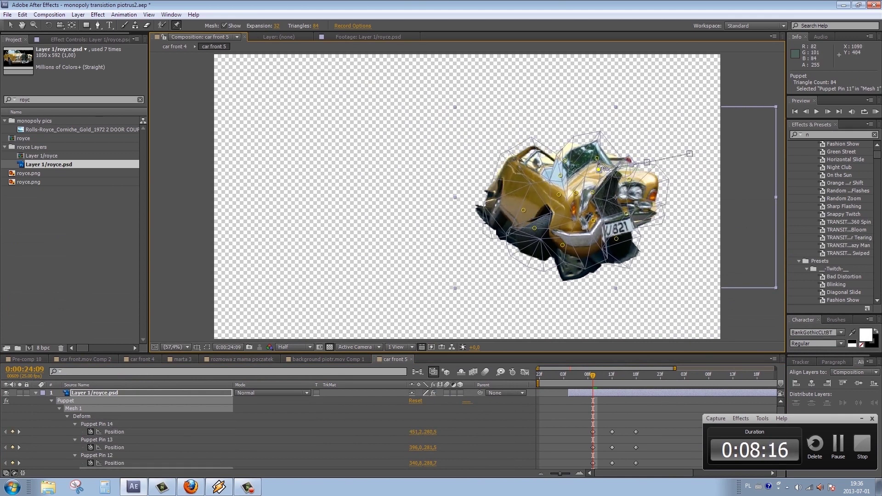
Keyframe the royce layer's Opacity from 0% at 24:04 to 100% a few frames later
{"action": "left_click", "coordinate": [558, 193]}
{"action": "mouse_move", "coordinate": [594, 374]}
{"action": "left_mouse_down"}
{"action": "mouse_move", "coordinate": [596, 388]}
{"action": "mouse_move", "coordinate": [570, 381]}
{"action": "left_mouse_up"}
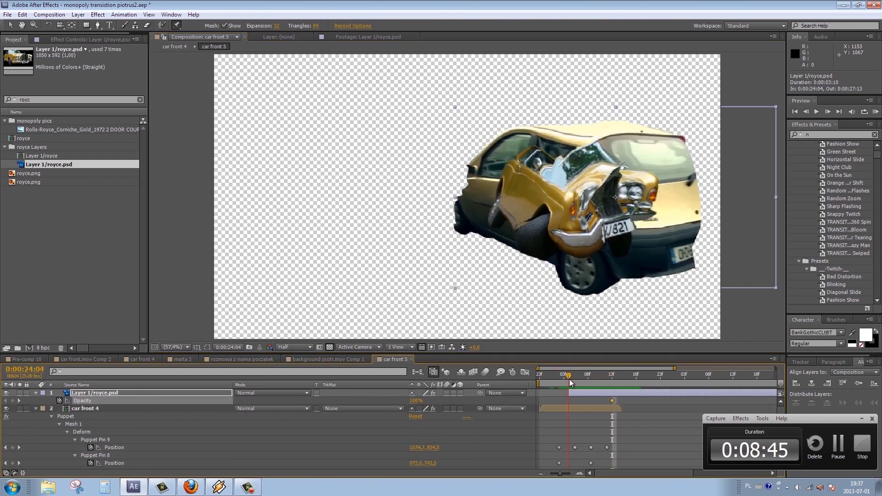
{"action": "left_click_drag", "start_coordinate": [416, 401], "coordinate": [371, 406]}
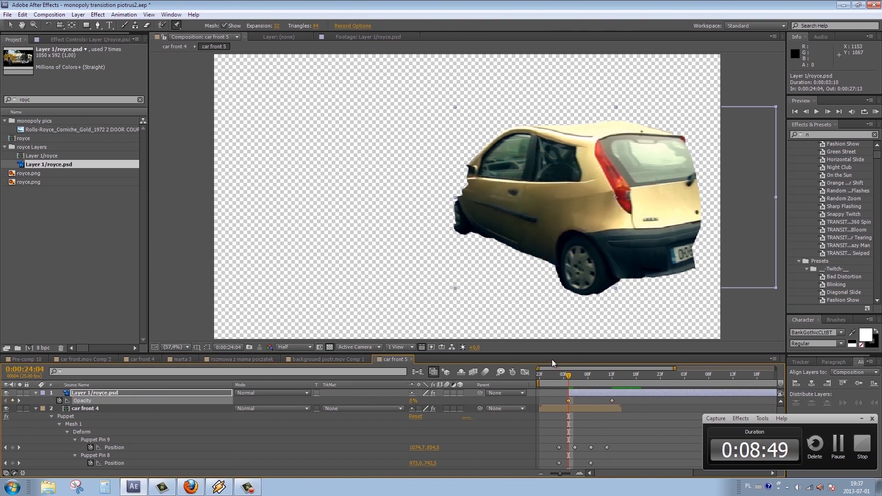
{"action": "mouse_move", "coordinate": [553, 352]}
{"action": "left_mouse_down"}
{"action": "mouse_move", "coordinate": [555, 303]}
{"action": "mouse_move", "coordinate": [552, 327]}
{"action": "mouse_move", "coordinate": [538, 332]}
{"action": "mouse_move", "coordinate": [624, 319]}
{"action": "mouse_move", "coordinate": [549, 328]}
{"action": "mouse_move", "coordinate": [580, 325]}
{"action": "mouse_move", "coordinate": [564, 348]}
{"action": "left_mouse_up"}
{"action": "left_click", "coordinate": [564, 351]}
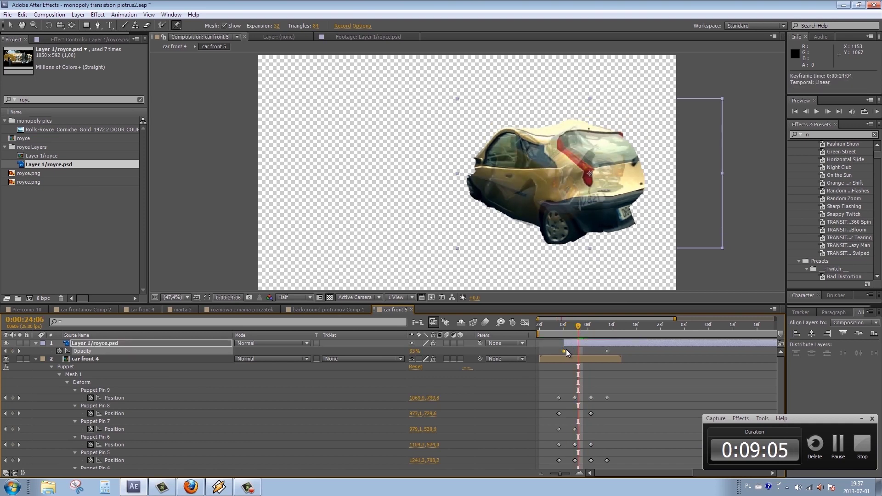
{"action": "left_click", "coordinate": [565, 344]}
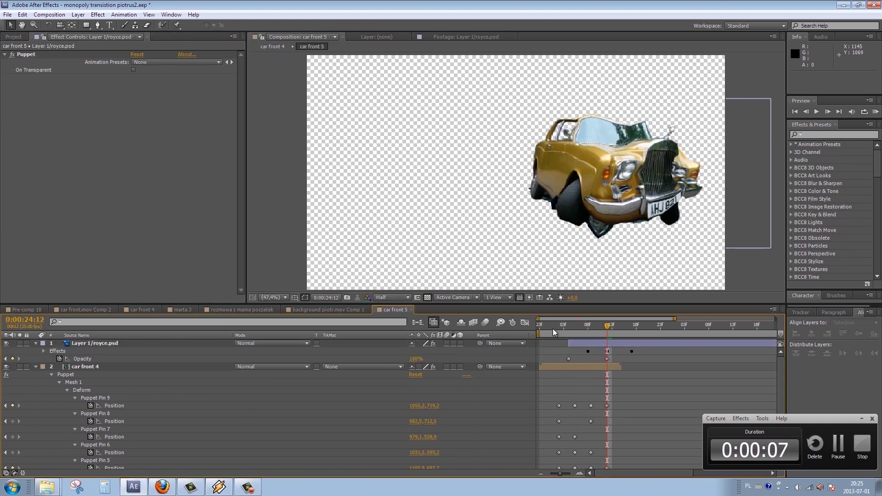
Apply the Levels effect to the royce layer and raise Output Black to 24
{"action": "mouse_move", "coordinate": [602, 328]}
{"action": "left_mouse_down"}
{"action": "mouse_move", "coordinate": [553, 332]}
{"action": "mouse_move", "coordinate": [624, 315]}
{"action": "mouse_move", "coordinate": [555, 322]}
{"action": "mouse_move", "coordinate": [625, 299]}
{"action": "left_mouse_up"}
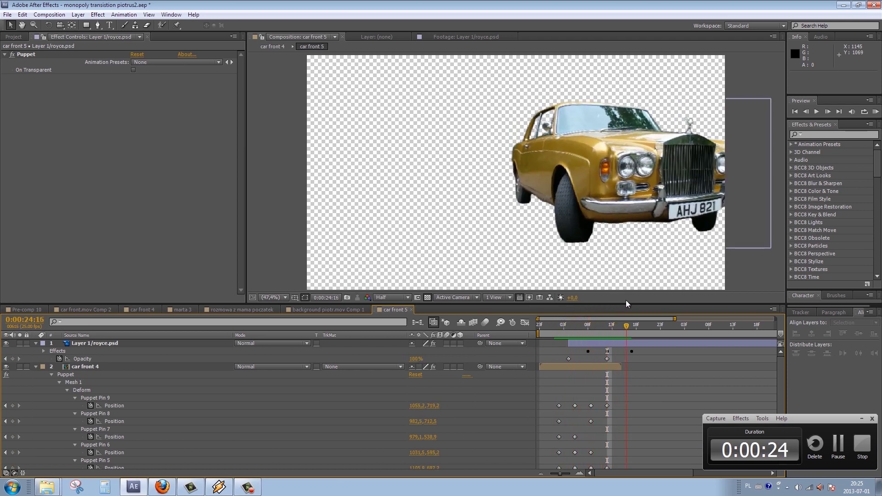
{"action": "left_click", "coordinate": [808, 134]}
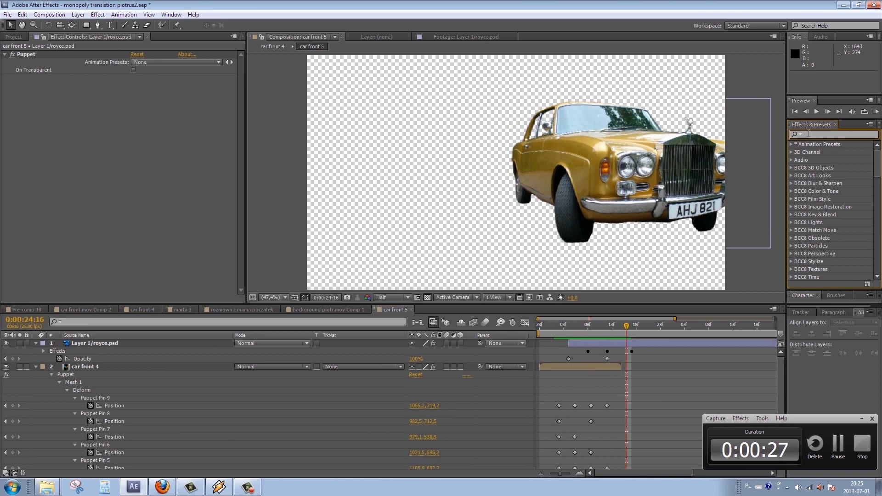
{"action": "type", "text": "lev"}
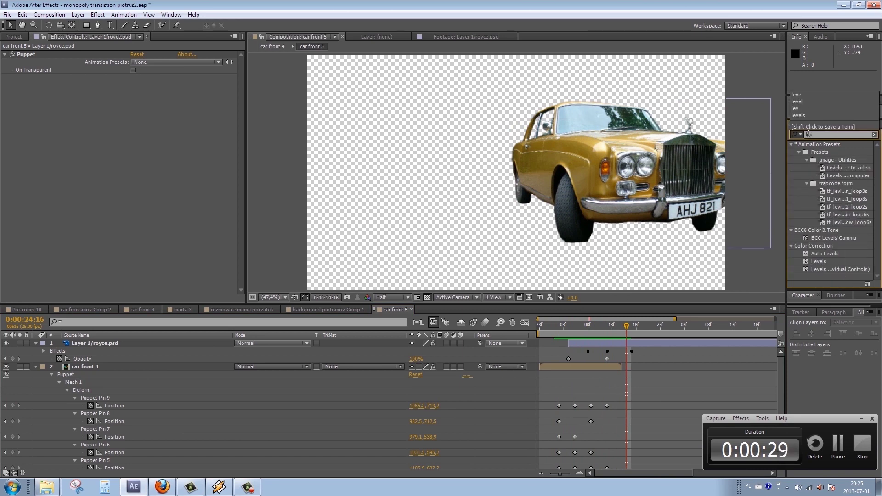
{"action": "type", "text": "e"}
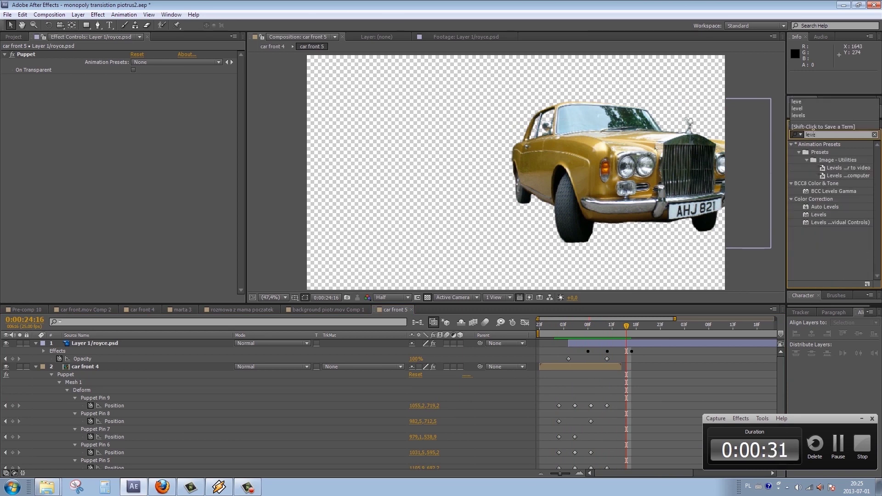
{"action": "type", "text": "ls"}
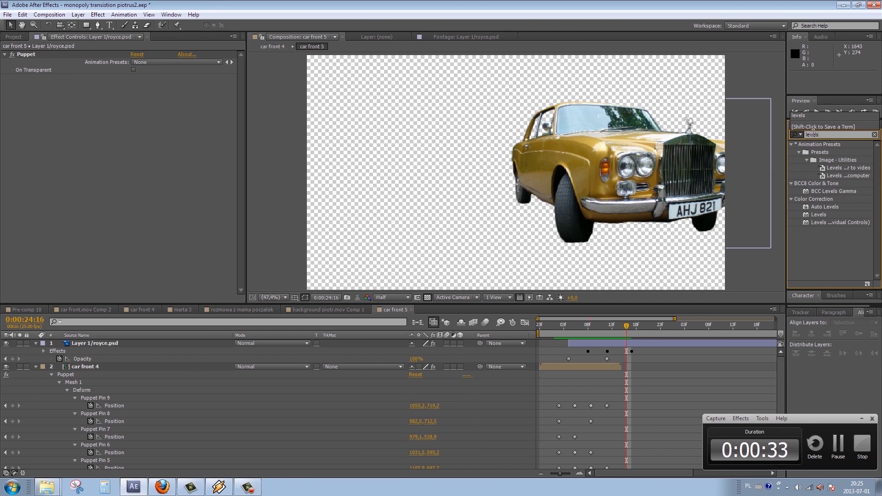
{"action": "left_click_drag", "start_coordinate": [807, 218], "coordinate": [248, 221]}
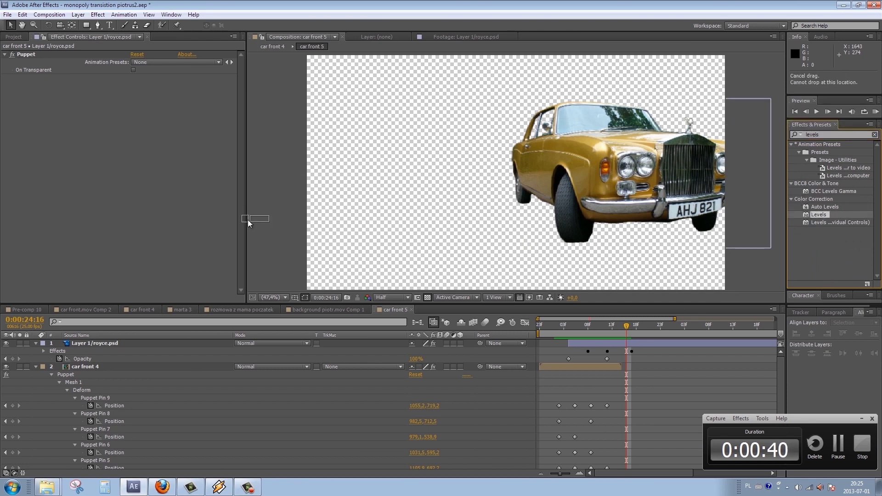
{"action": "left_click_drag", "start_coordinate": [116, 357], "coordinate": [115, 346]}
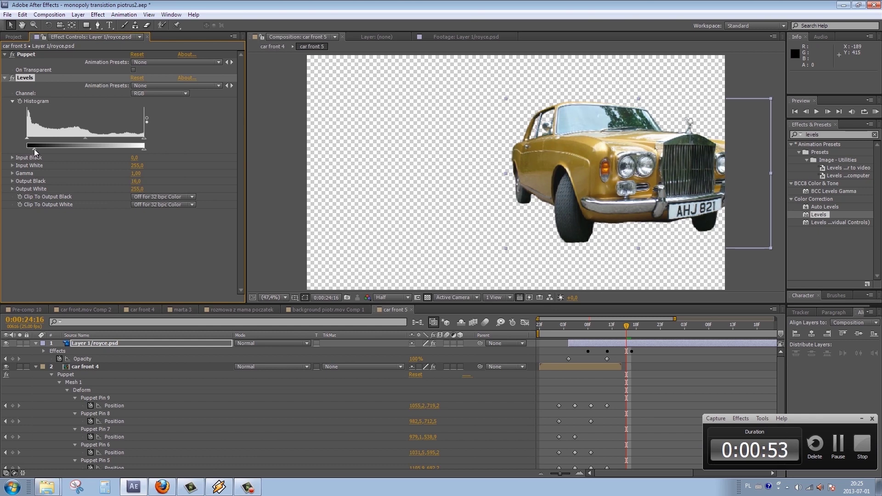
{"action": "left_click_drag", "start_coordinate": [35, 148], "coordinate": [38, 152]}
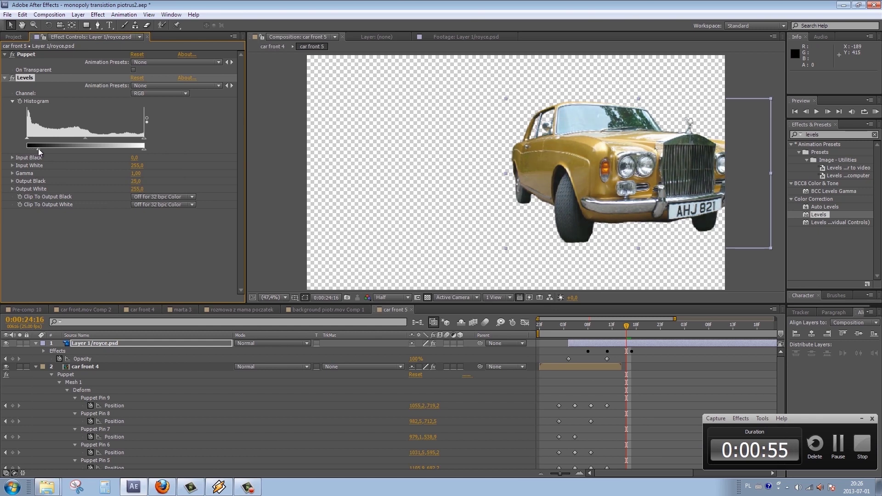
{"action": "left_click", "coordinate": [569, 325]}
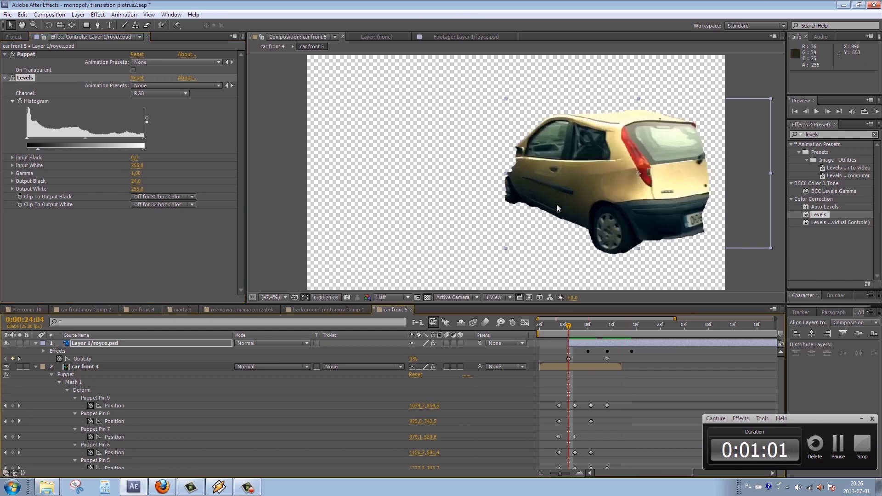
Create a new Deep Royal Blue solid layer
{"action": "right_click", "coordinate": [252, 387]}
{"action": "mouse_move", "coordinate": [323, 298]}
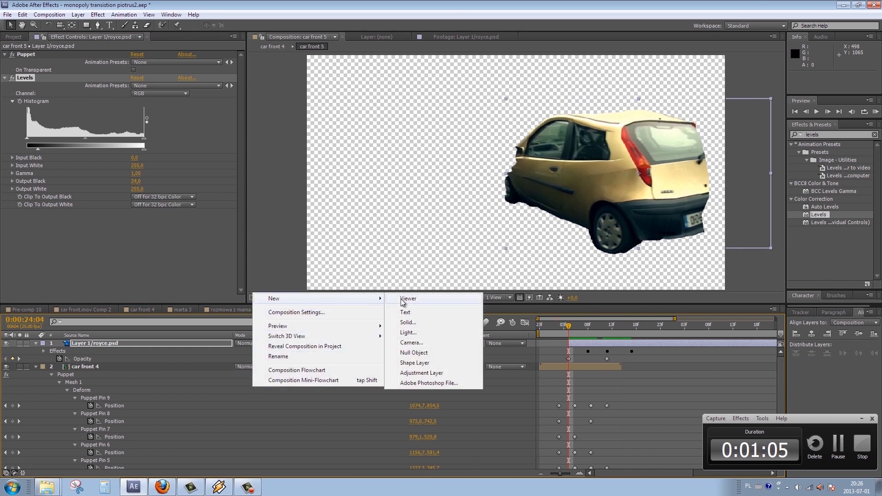
{"action": "left_click", "coordinate": [408, 322]}
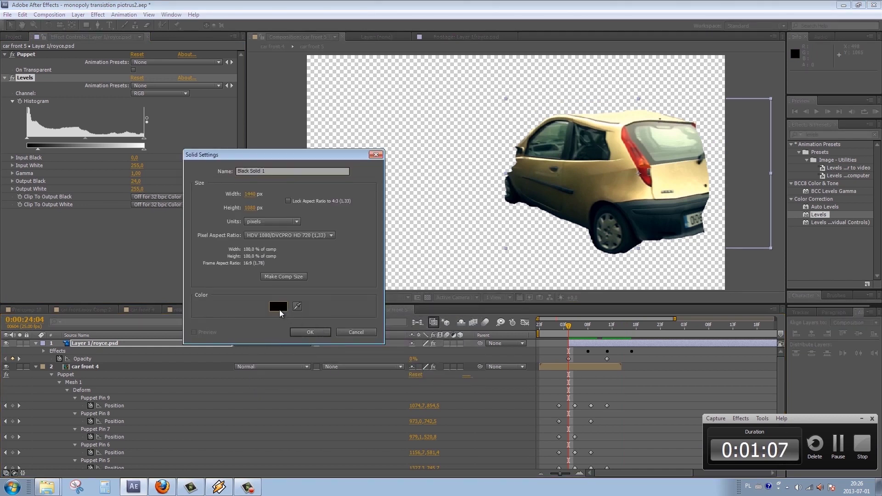
{"action": "left_click", "coordinate": [279, 306]}
{"action": "left_click", "coordinate": [246, 291]}
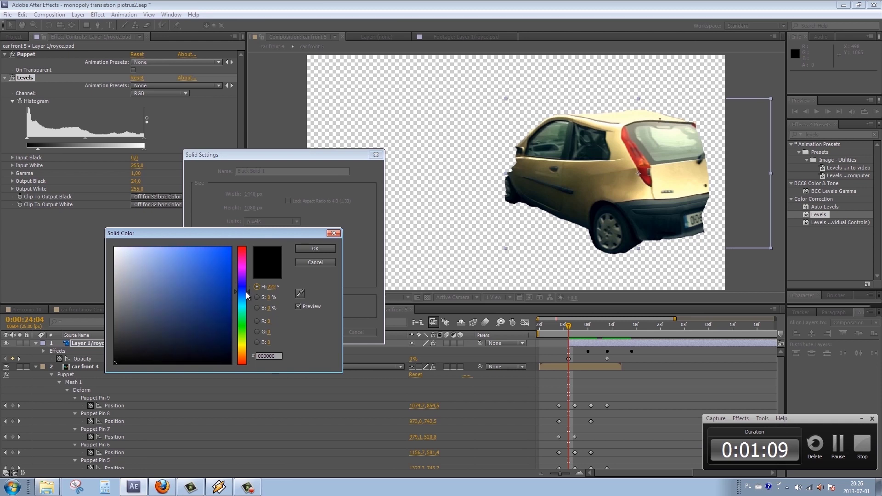
{"action": "left_click", "coordinate": [232, 281]}
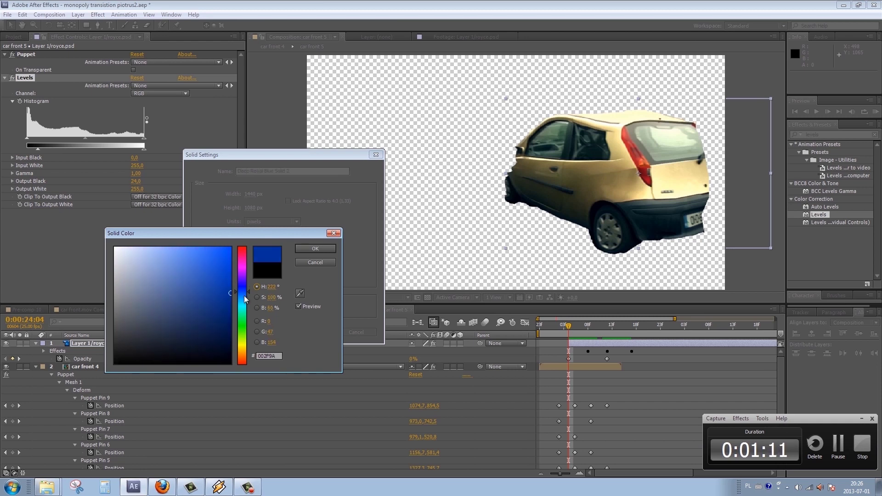
{"action": "left_click_drag", "start_coordinate": [244, 295], "coordinate": [245, 298]}
{"action": "left_click", "coordinate": [229, 289]}
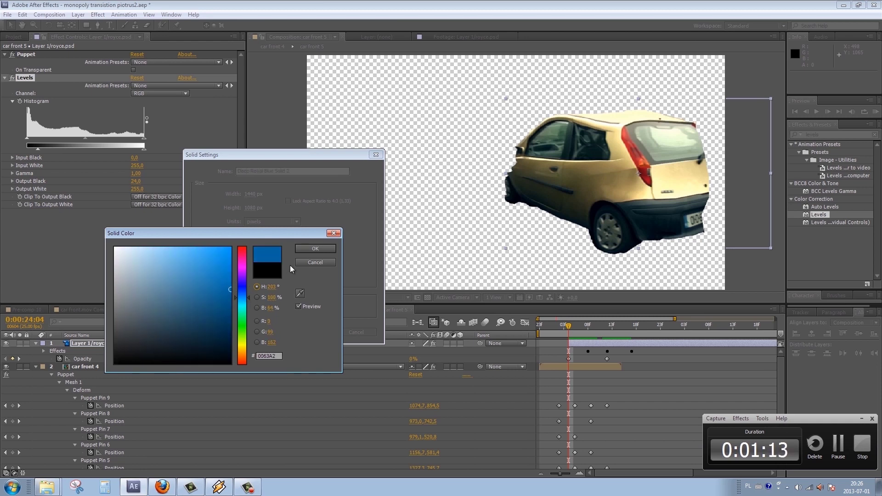
{"action": "left_click", "coordinate": [315, 248]}
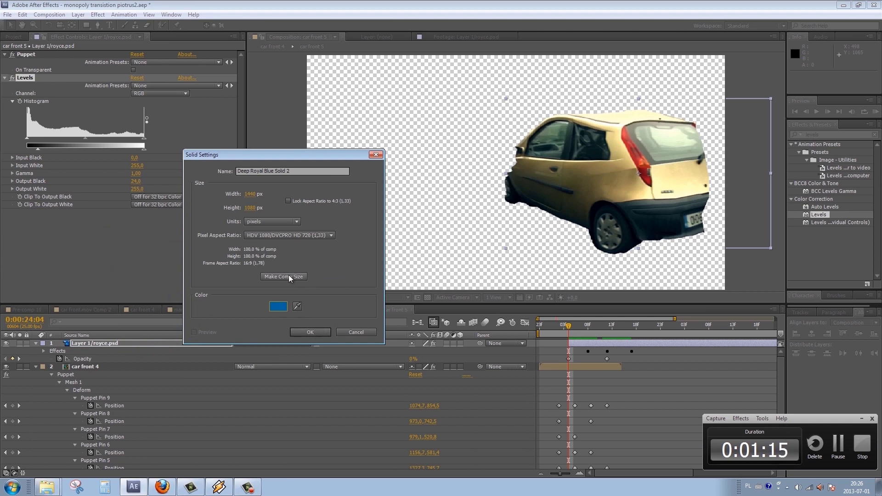
{"action": "left_click", "coordinate": [303, 331]}
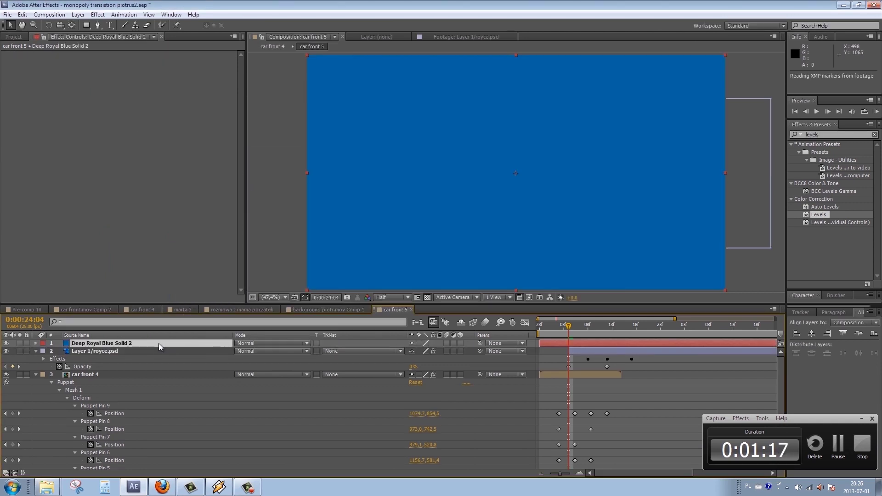
Place the blue solid below royce.psd and set its TrkMat to Alpha Matte
{"action": "left_click_drag", "start_coordinate": [158, 343], "coordinate": [158, 360]}
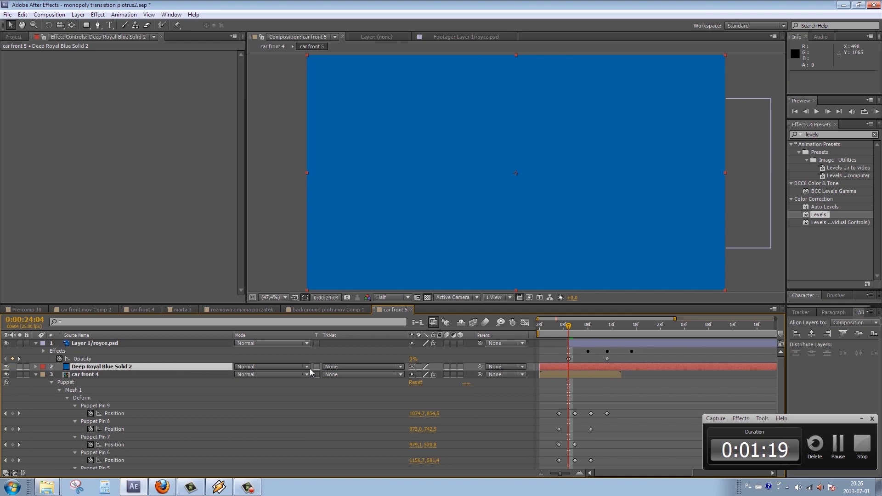
{"action": "left_click", "coordinate": [352, 366]}
{"action": "left_click", "coordinate": [357, 390]}
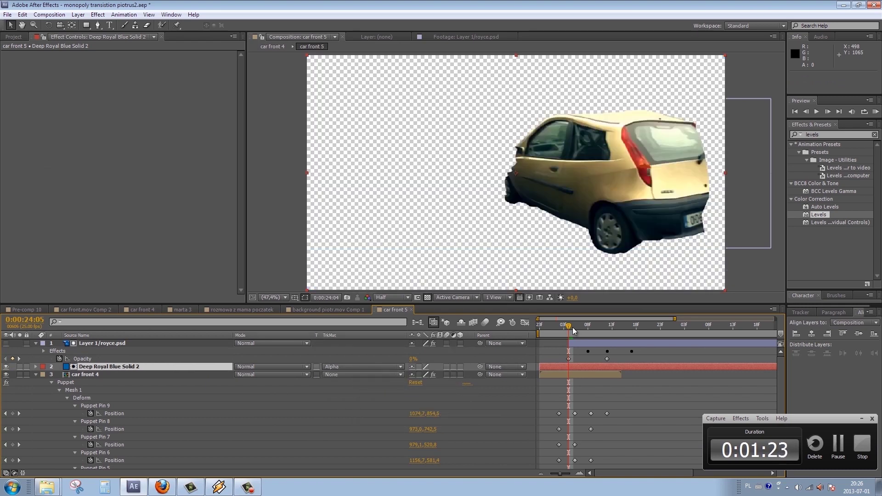
{"action": "mouse_move", "coordinate": [572, 327]}
{"action": "left_mouse_down"}
{"action": "mouse_move", "coordinate": [619, 326]}
{"action": "mouse_move", "coordinate": [586, 338]}
{"action": "mouse_move", "coordinate": [621, 326]}
{"action": "left_mouse_up"}
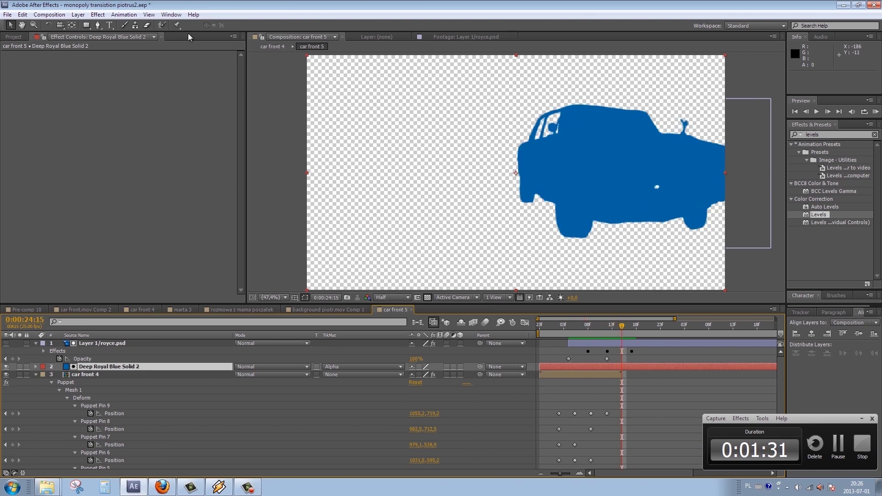
Draw a closed seven-point Pen mask around the car's lower front on the blue solid
{"action": "left_click", "coordinate": [98, 27]}
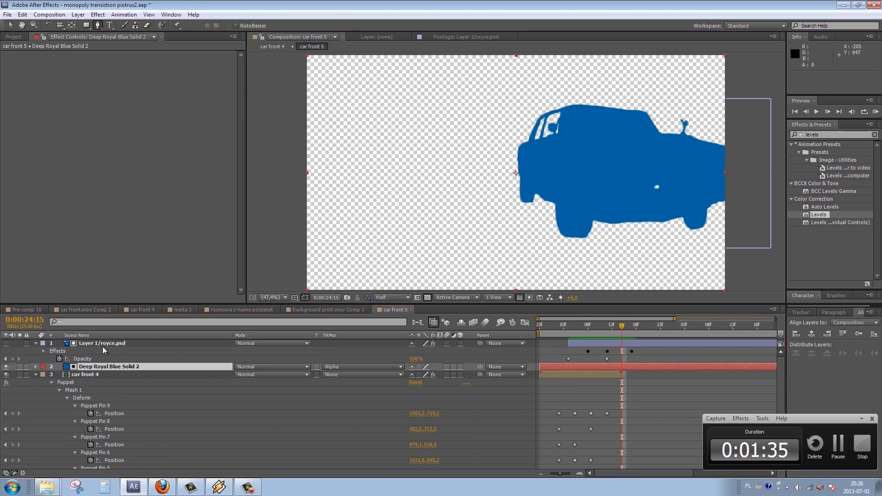
{"action": "left_click", "coordinate": [107, 368]}
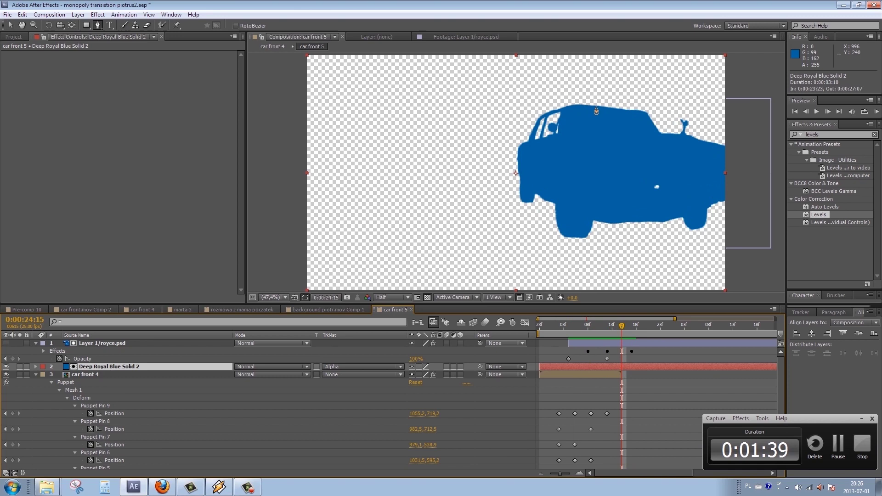
{"action": "key", "text": "Page_Up"}
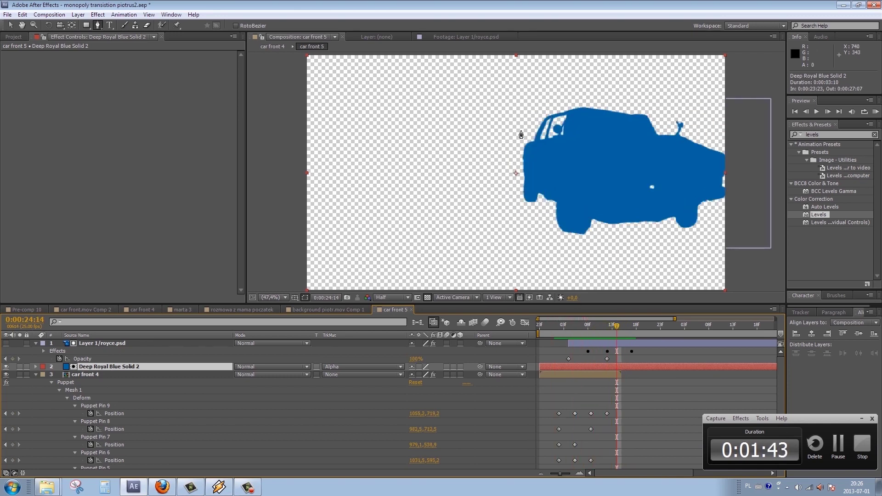
{"action": "left_click", "coordinate": [527, 131]}
{"action": "left_click", "coordinate": [547, 166]}
{"action": "left_click", "coordinate": [583, 192]}
{"action": "left_click", "coordinate": [625, 214]}
{"action": "left_click", "coordinate": [661, 244]}
{"action": "left_click", "coordinate": [551, 268]}
{"action": "left_click", "coordinate": [483, 210]}
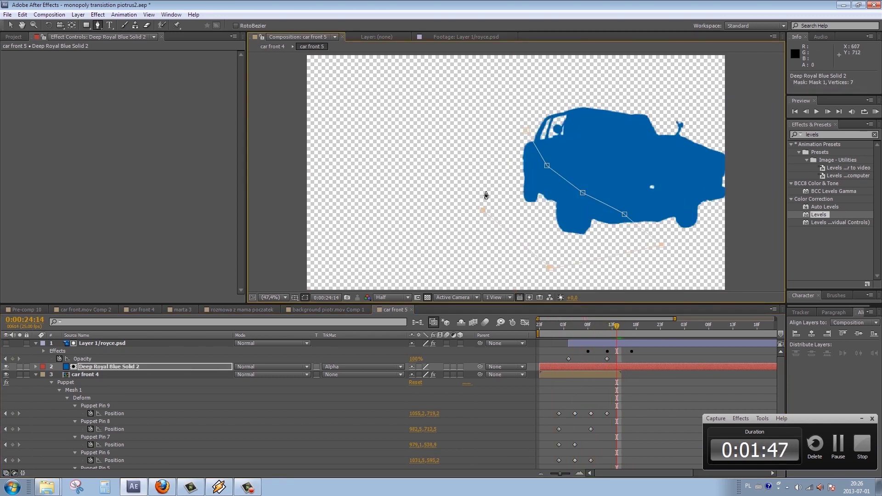
{"action": "left_click", "coordinate": [525, 136]}
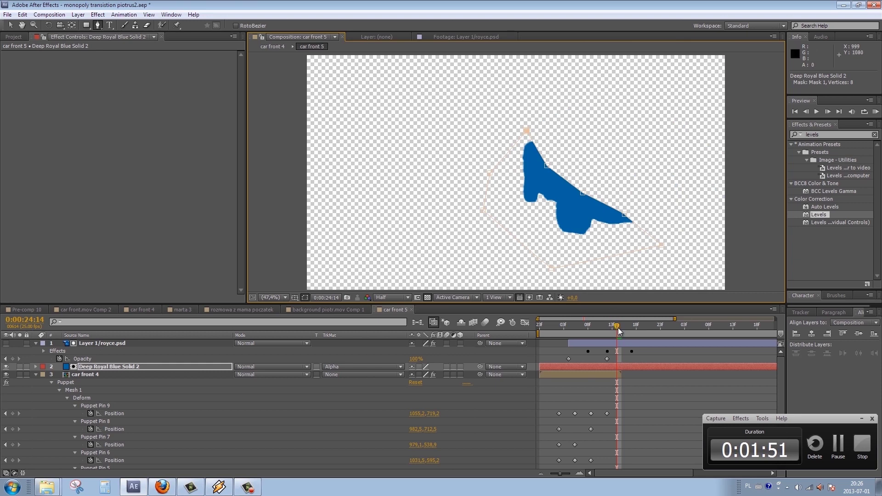
Keyframe the Mask Path and reshape the mask at a later frame
{"action": "left_click_drag", "start_coordinate": [619, 327], "coordinate": [585, 327]}
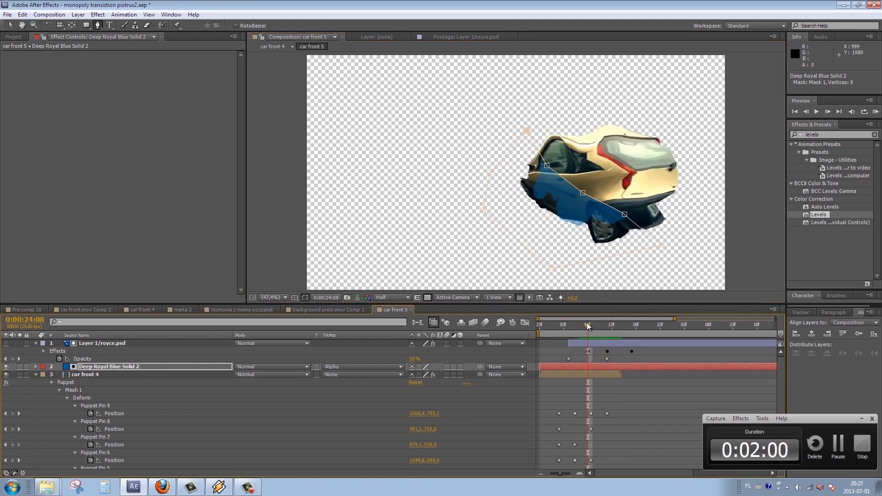
{"action": "key", "text": "alt+m"}
{"action": "key", "text": "m"}
{"action": "key", "text": "m"}
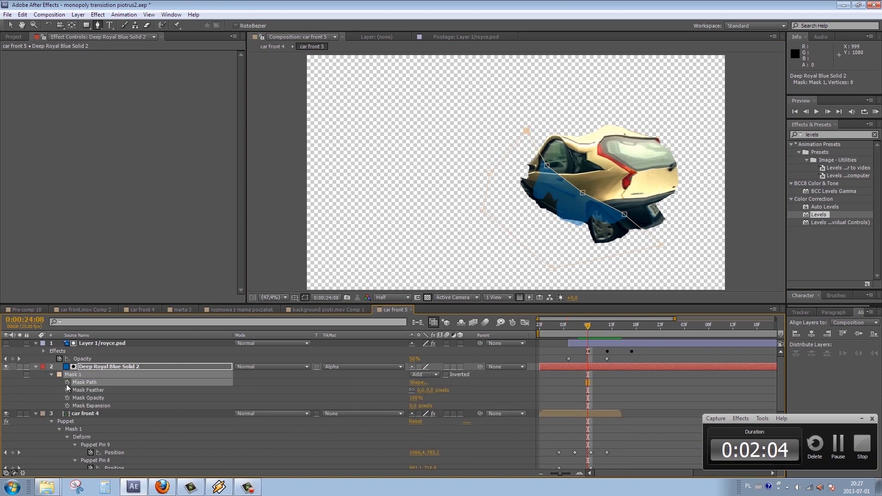
{"action": "left_click", "coordinate": [67, 383]}
{"action": "left_click_drag", "start_coordinate": [597, 326], "coordinate": [619, 328]}
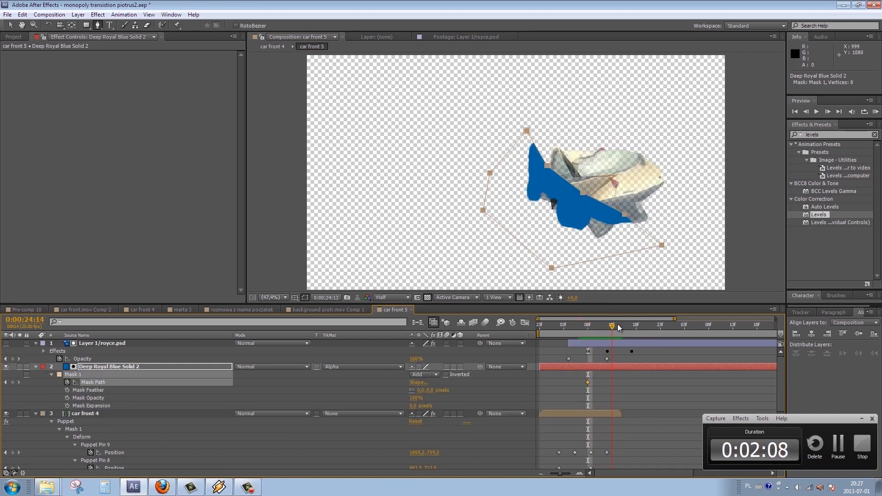
{"action": "key", "text": "v"}
{"action": "left_click_drag", "start_coordinate": [548, 166], "coordinate": [559, 164]}
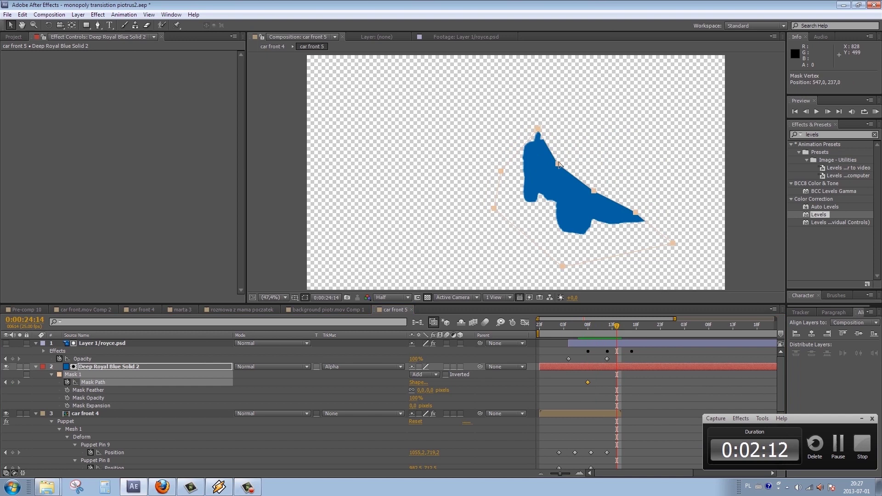
{"action": "left_click_drag", "start_coordinate": [636, 213], "coordinate": [615, 220]}
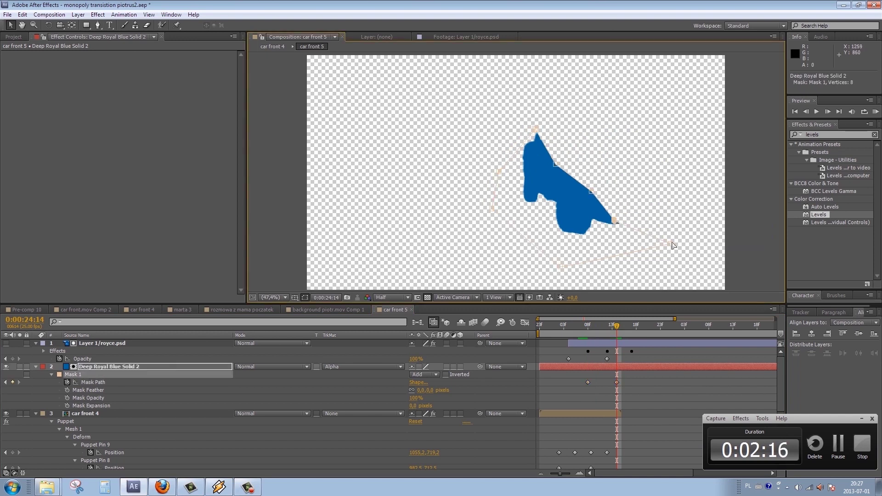
Move the mask vertices again at a later frame to follow the car
{"action": "left_click", "coordinate": [633, 323]}
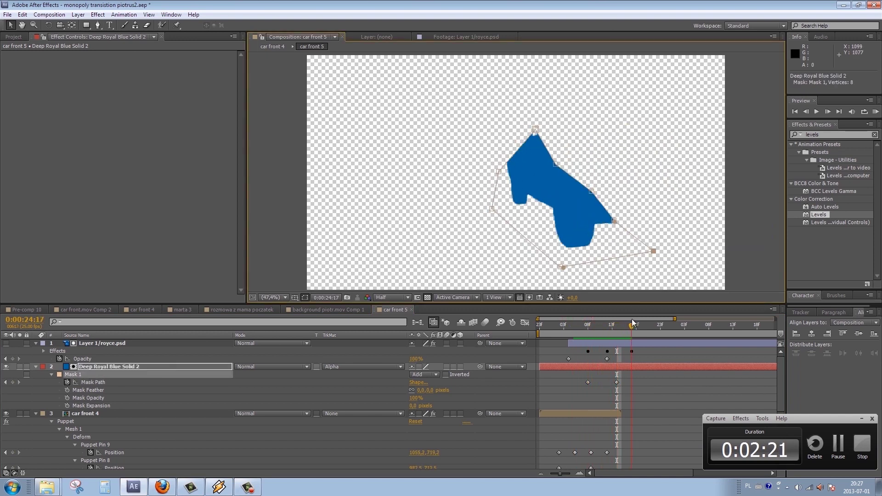
{"action": "left_click_drag", "start_coordinate": [499, 173], "coordinate": [463, 138]}
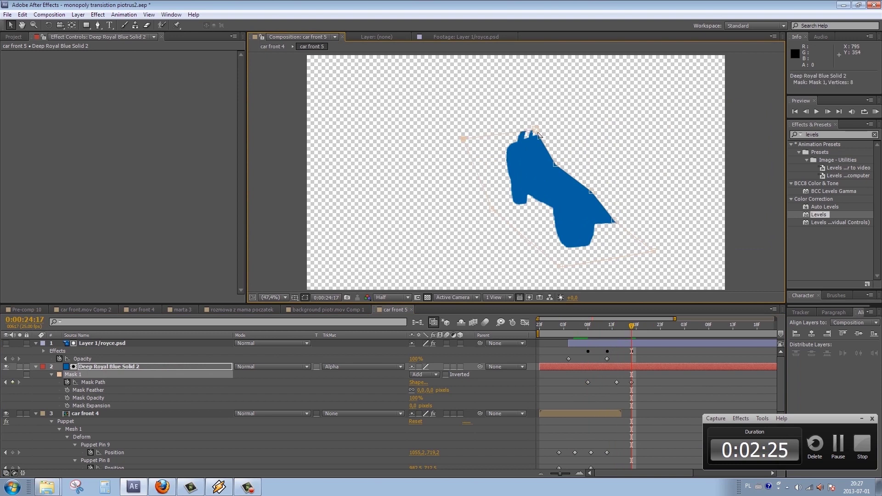
{"action": "left_click_drag", "start_coordinate": [556, 164], "coordinate": [549, 171]}
{"action": "left_click_drag", "start_coordinate": [614, 221], "coordinate": [601, 228]}
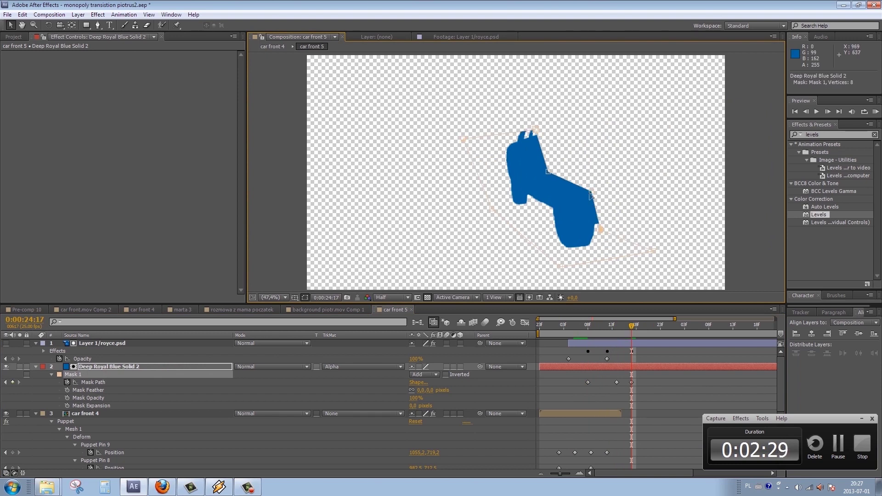
{"action": "left_click_drag", "start_coordinate": [592, 191], "coordinate": [583, 197]}
{"action": "left_click_drag", "start_coordinate": [536, 130], "coordinate": [530, 134]}
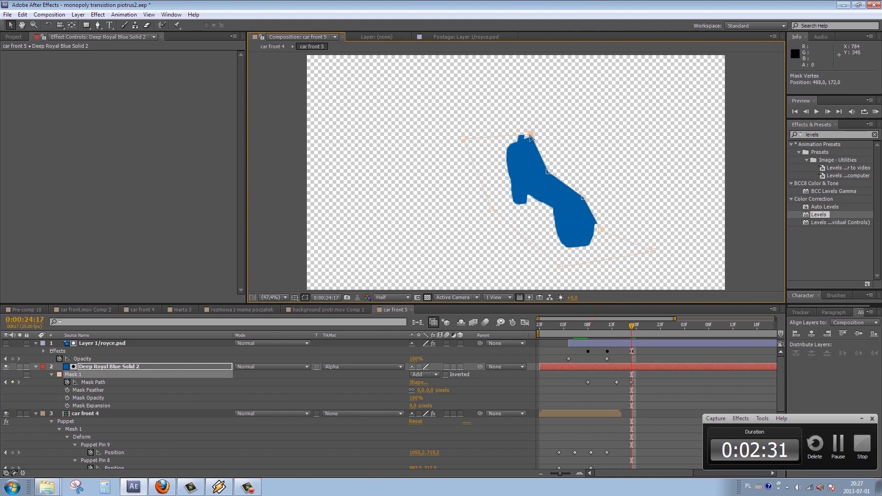
Set the blue solid's Mask 1 Feather to 200 pixels and preview an earlier frame
{"action": "left_click", "coordinate": [90, 366]}
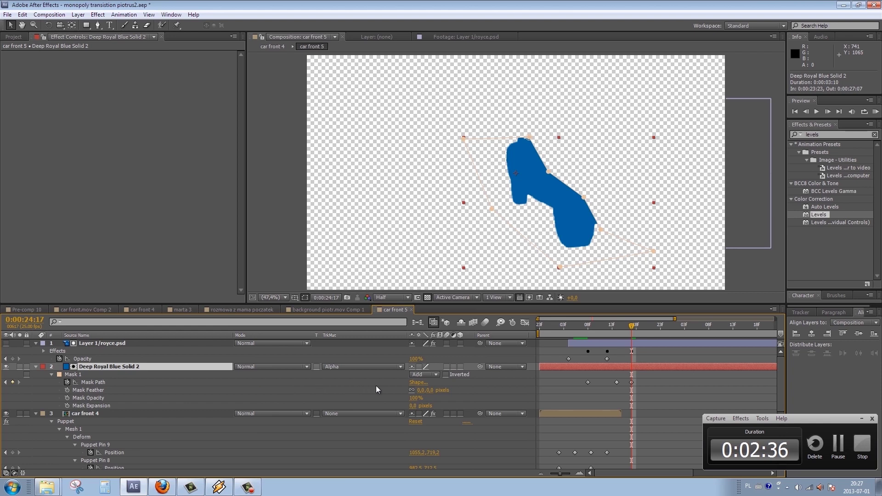
{"action": "left_click_drag", "start_coordinate": [430, 391], "coordinate": [504, 375]}
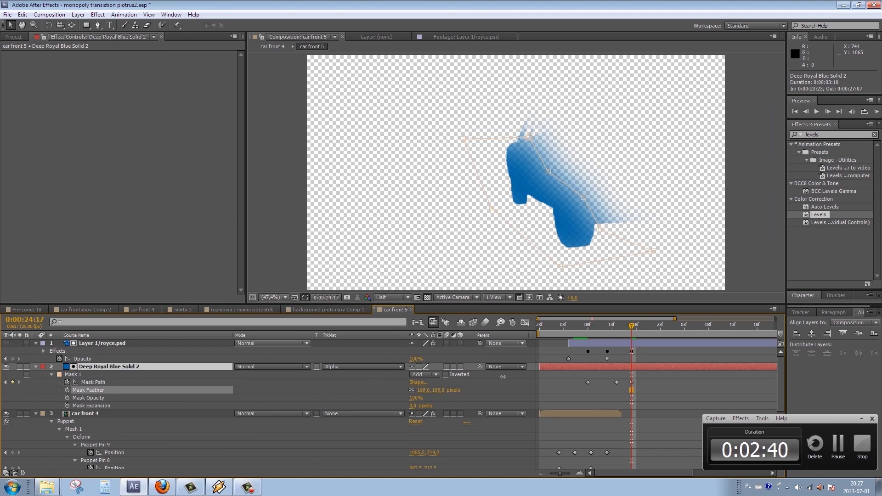
{"action": "left_click_drag", "start_coordinate": [512, 376], "coordinate": [504, 379]}
{"action": "key", "text": "Return"}
{"action": "mouse_move", "coordinate": [632, 327]}
{"action": "left_mouse_down"}
{"action": "mouse_move", "coordinate": [561, 348]}
{"action": "mouse_move", "coordinate": [631, 319]}
{"action": "mouse_move", "coordinate": [619, 327]}
{"action": "mouse_move", "coordinate": [632, 327]}
{"action": "left_mouse_up"}
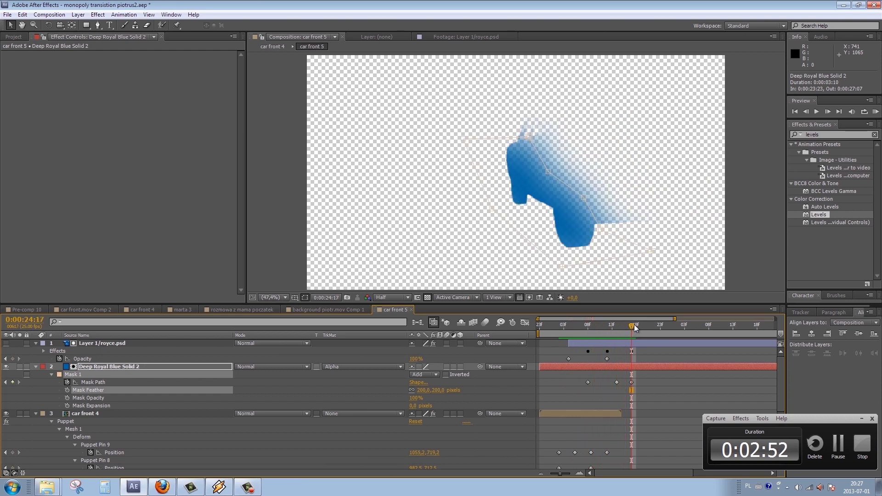
Duplicate royce.psd and place the copy below the blue solid
{"action": "left_click", "coordinate": [85, 345]}
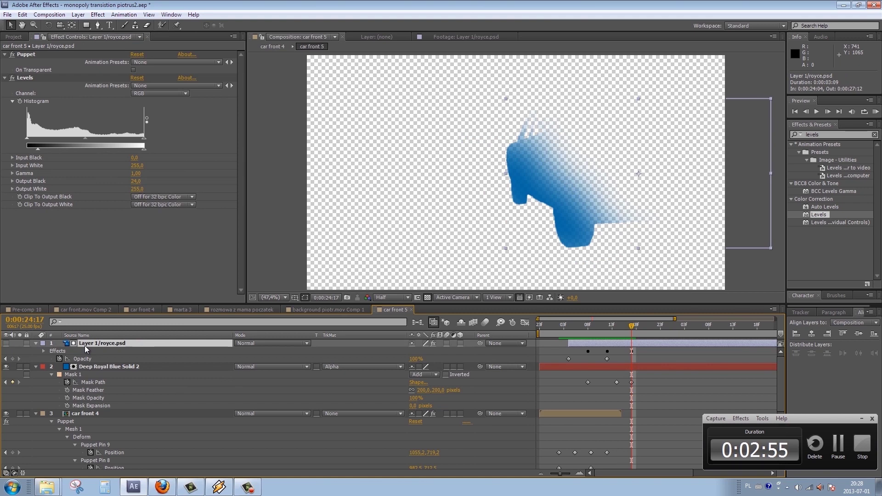
{"action": "key", "text": "ctrl+d"}
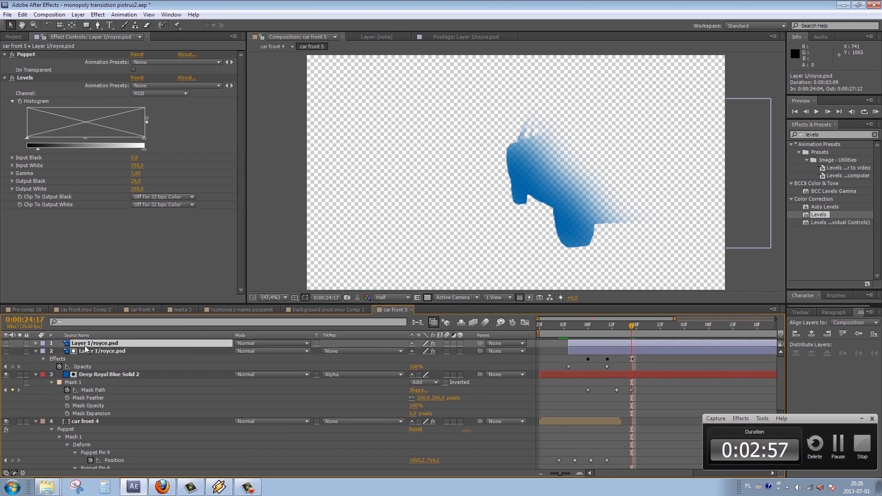
{"action": "left_click_drag", "start_coordinate": [85, 345], "coordinate": [87, 410]}
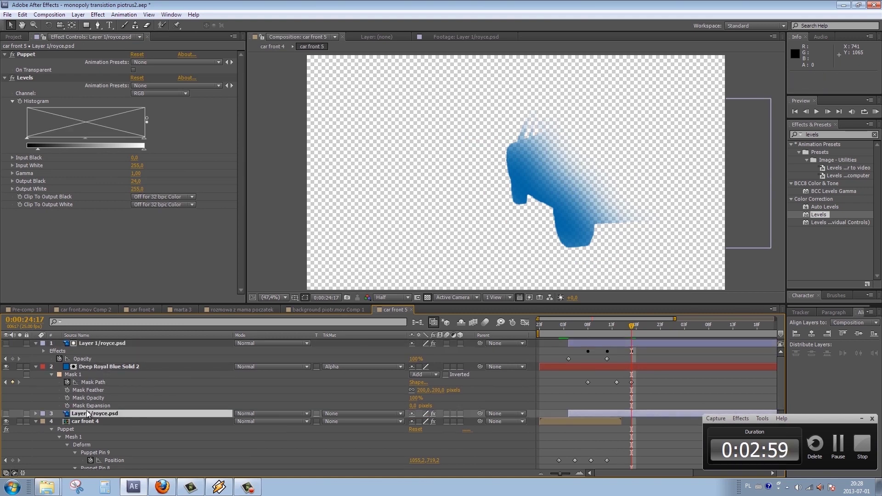
{"action": "left_click", "coordinate": [88, 413]}
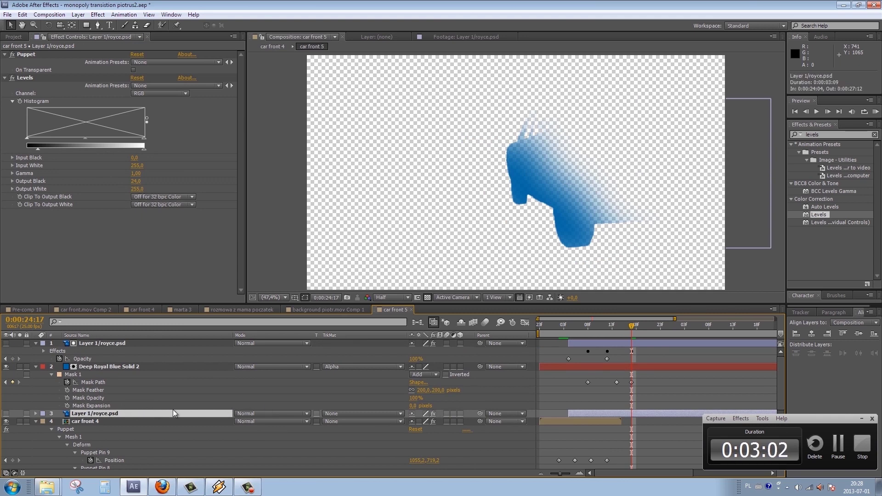
Lower the blue solid's Mask Opacity to 40%
{"action": "left_click", "coordinate": [99, 367]}
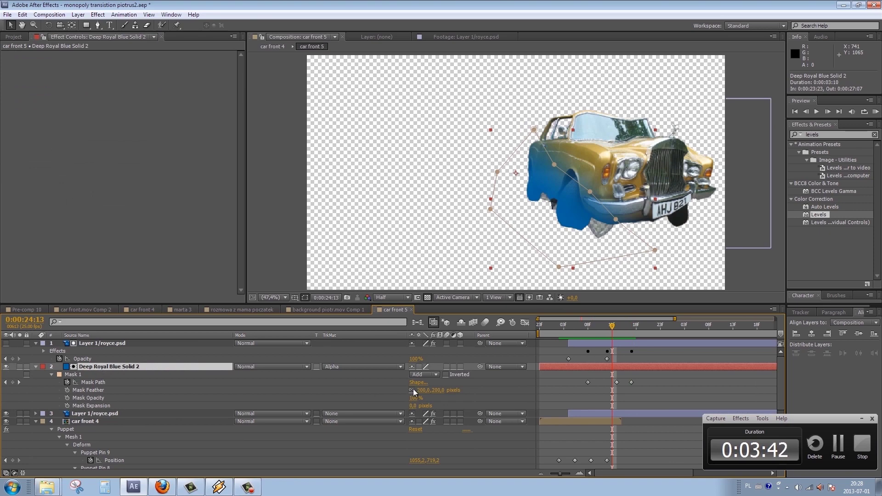
{"action": "left_click_drag", "start_coordinate": [414, 402], "coordinate": [396, 403]}
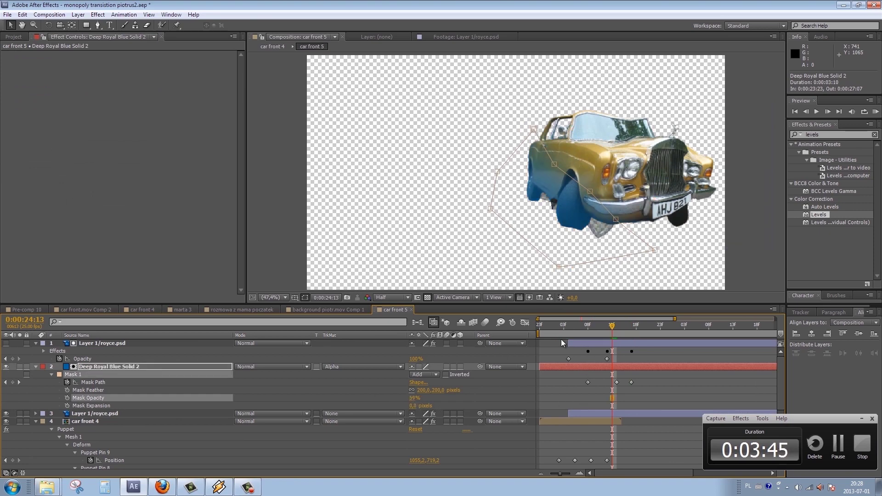
{"action": "mouse_move", "coordinate": [581, 325]}
{"action": "left_mouse_down"}
{"action": "mouse_move", "coordinate": [620, 324]}
{"action": "mouse_move", "coordinate": [534, 333]}
{"action": "mouse_move", "coordinate": [629, 318]}
{"action": "mouse_move", "coordinate": [563, 326]}
{"action": "mouse_move", "coordinate": [601, 320]}
{"action": "left_mouse_up"}
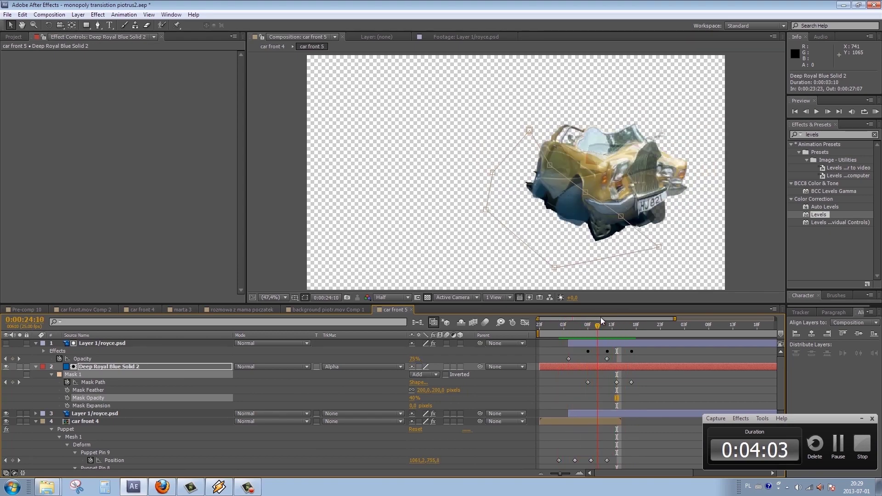